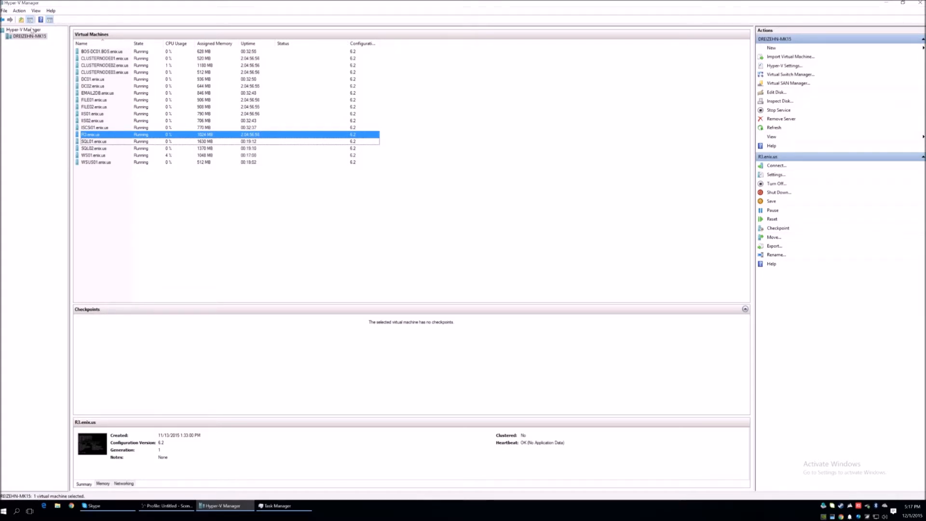
- Start creating a new virtual machine on the DREIZEHN-MK15 host and name it R4.enix.us
{"action": "right_click", "coordinate": [35, 36]}
{"action": "mouse_move", "coordinate": [104, 41]}
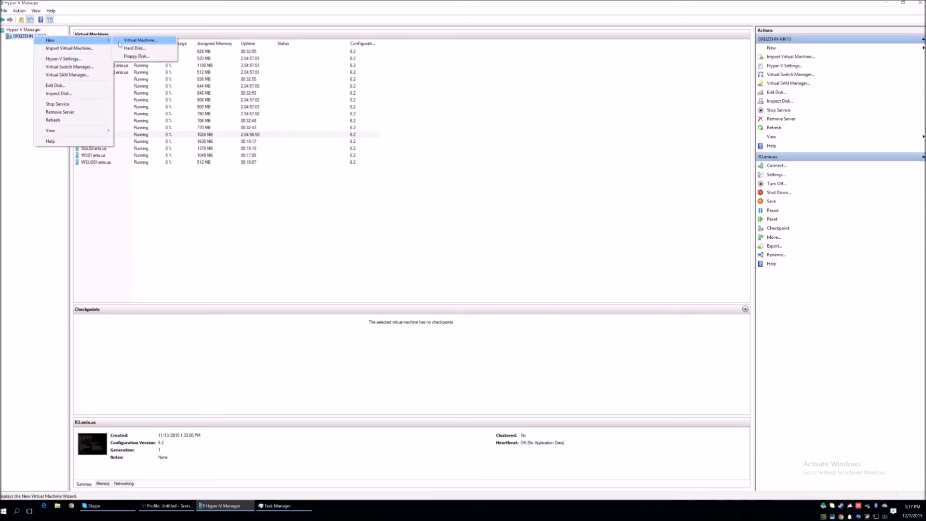
{"action": "left_click", "coordinate": [138, 42]}
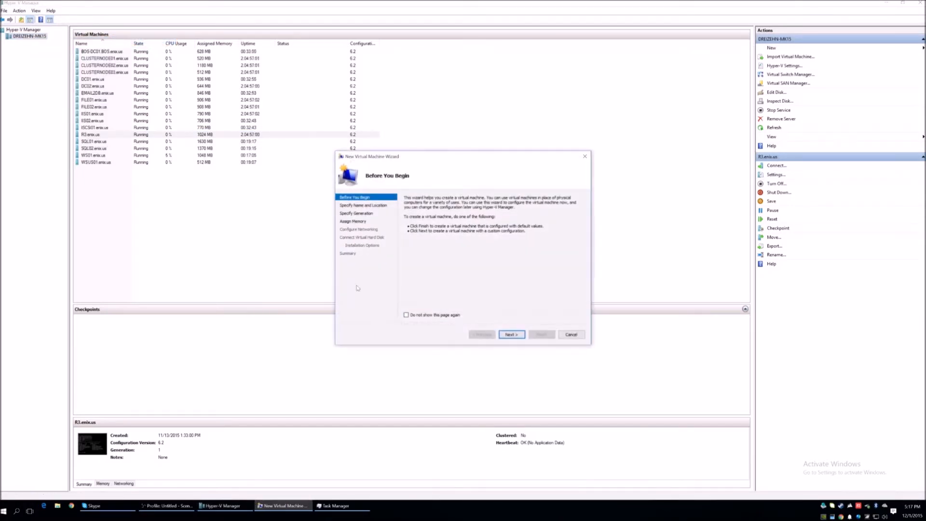
{"action": "left_click", "coordinate": [511, 335]}
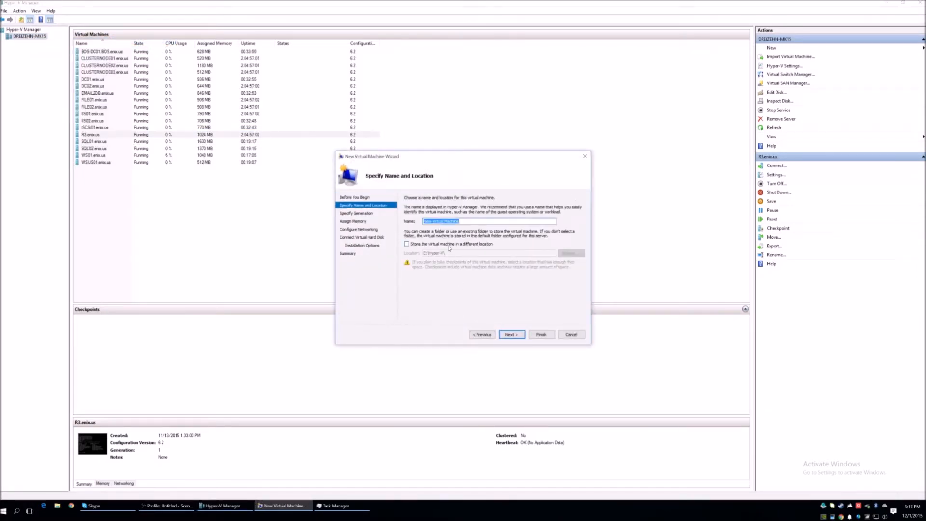
{"action": "type", "text": "R4.enix.us"}
{"action": "left_click", "coordinate": [514, 336]}
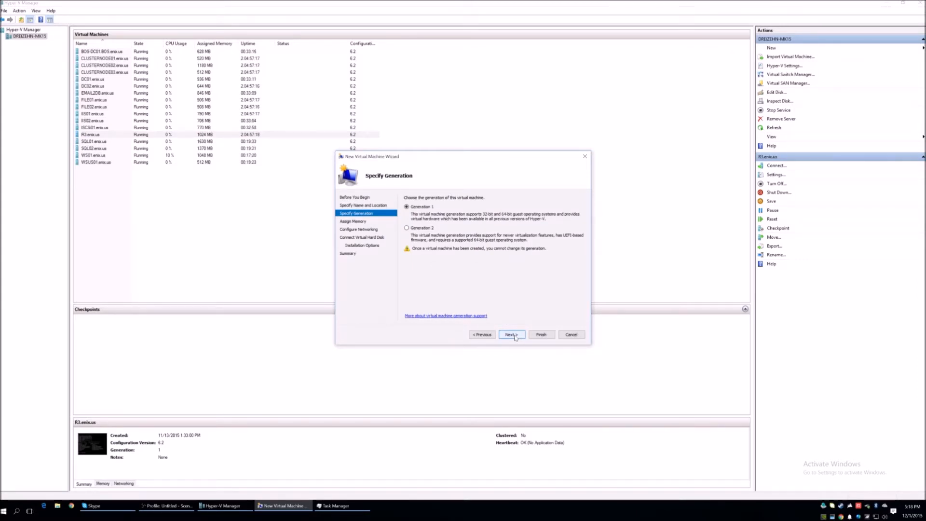
- Keep Generation 1 for the new virtual machine, turn off Dynamic Memory and set the startup memory to 512 MB
{"action": "left_click", "coordinate": [512, 335]}
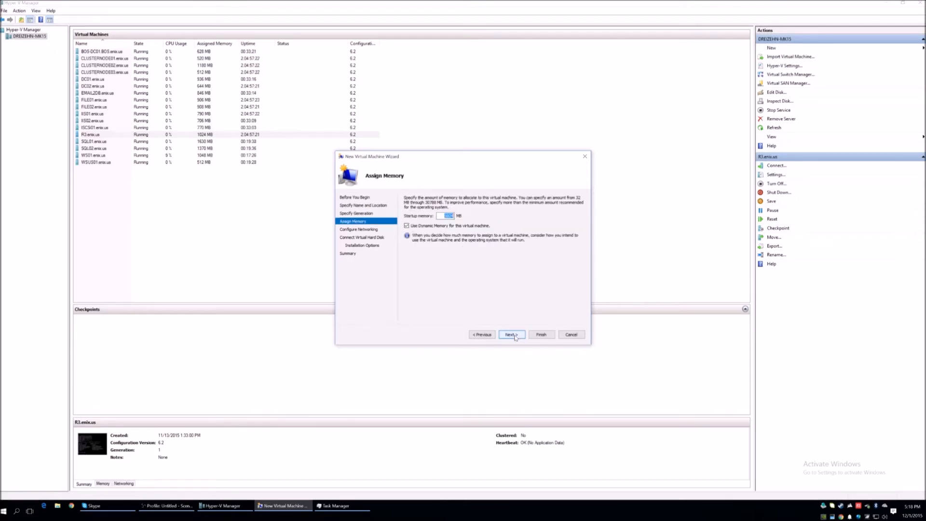
{"action": "left_click", "coordinate": [415, 228]}
{"action": "left_click_drag", "start_coordinate": [444, 216], "coordinate": [456, 218]}
{"action": "type", "text": "512"}
{"action": "left_click", "coordinate": [511, 337]}
- Connect the new virtual machine to the External (TEAM0) switch and set its new virtual hard disk size to 10 GB
{"action": "left_click", "coordinate": [445, 214]}
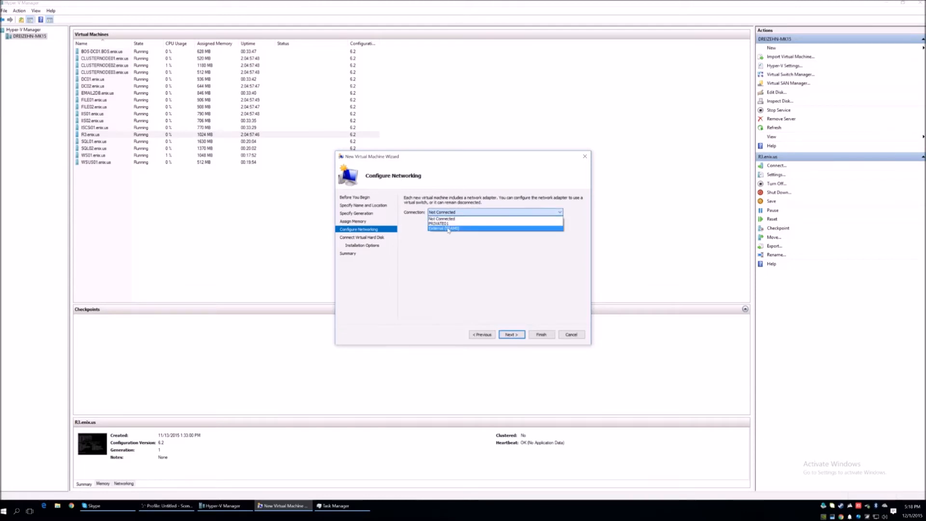
{"action": "left_click", "coordinate": [447, 229]}
{"action": "left_click", "coordinate": [511, 335]}
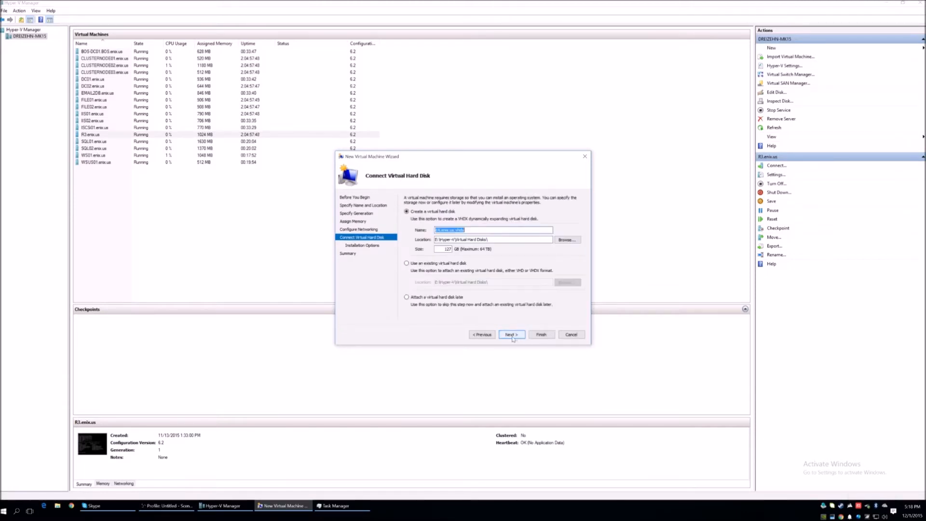
{"action": "double_click", "coordinate": [442, 249]}
{"action": "type", "text": "10"}
{"action": "left_click", "coordinate": [513, 333]}
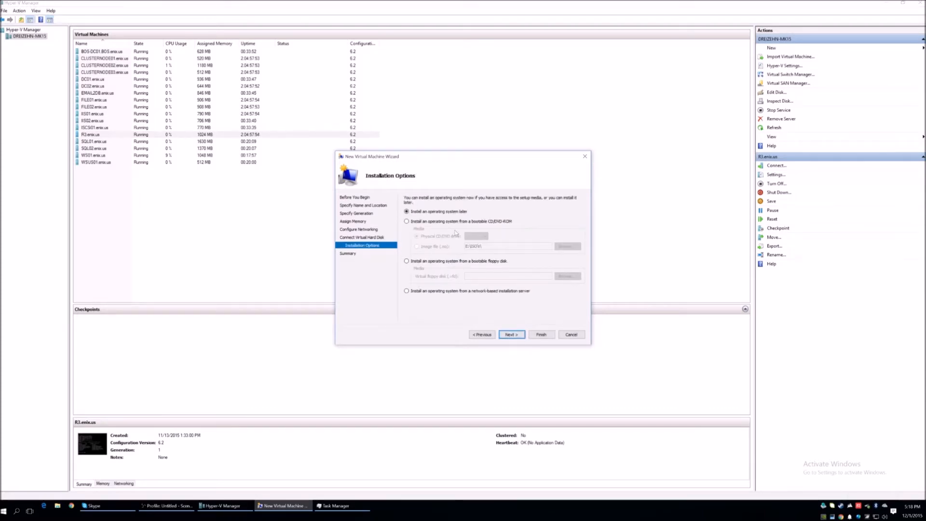
- Choose the pfSense-LiveCD-2.2.4-RELEASE ISO image as the bootable installation media and finish creating the virtual machine
{"action": "left_click", "coordinate": [414, 221]}
{"action": "left_click", "coordinate": [417, 247]}
{"action": "left_click", "coordinate": [567, 246]}
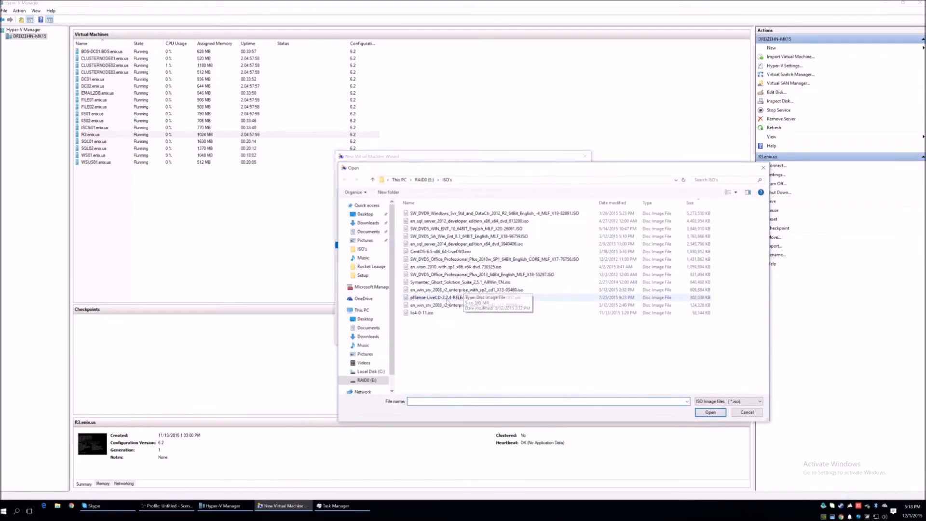
{"action": "double_click", "coordinate": [458, 297]}
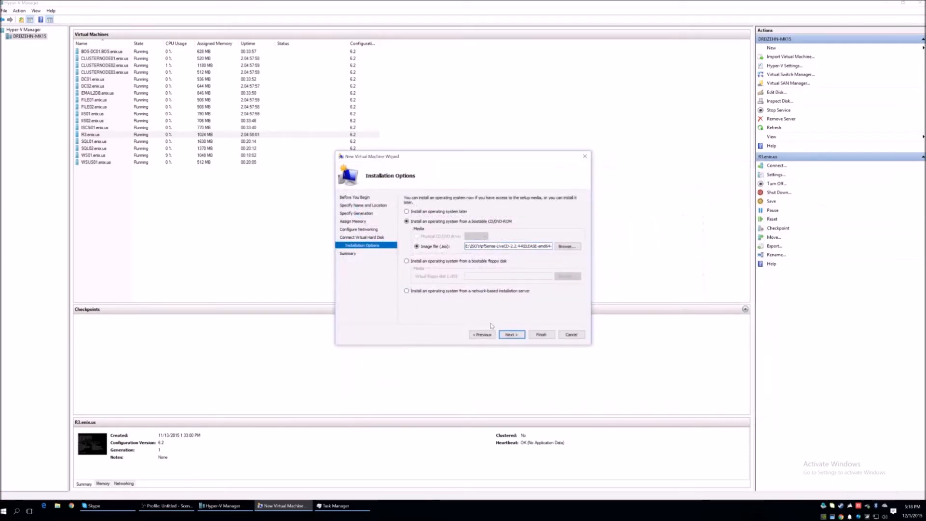
{"action": "left_click", "coordinate": [511, 334]}
{"action": "left_click", "coordinate": [541, 334]}
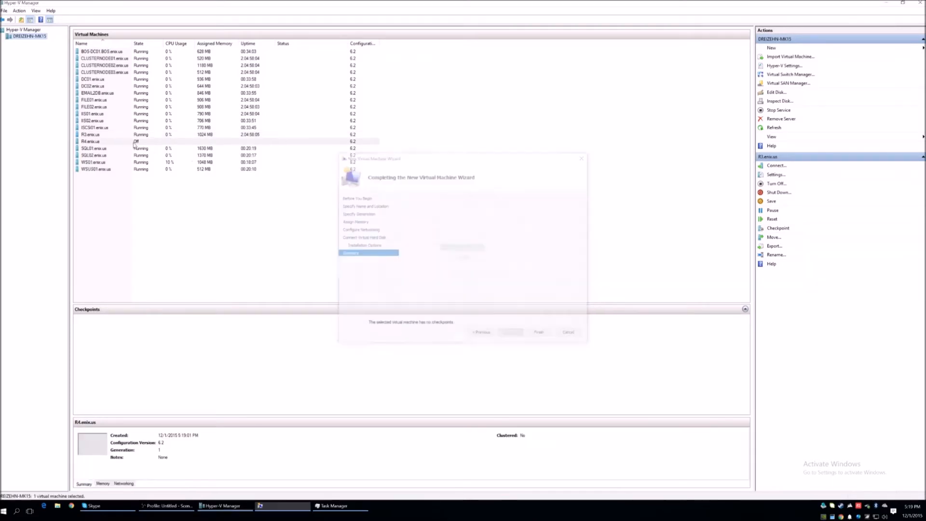
- Enable Guest services in the integration services of the R4.enix.us virtual machine and apply the change
{"action": "left_click", "coordinate": [99, 147]}
{"action": "right_click", "coordinate": [99, 141]}
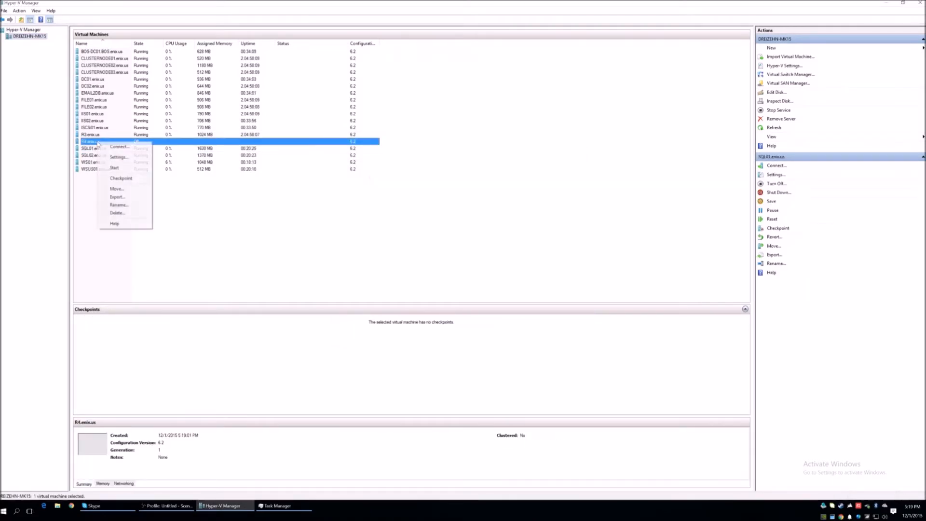
{"action": "left_click", "coordinate": [118, 159]}
{"action": "scroll", "coordinate": [381, 274], "scroll_direction": "down", "scroll_amount": 1}
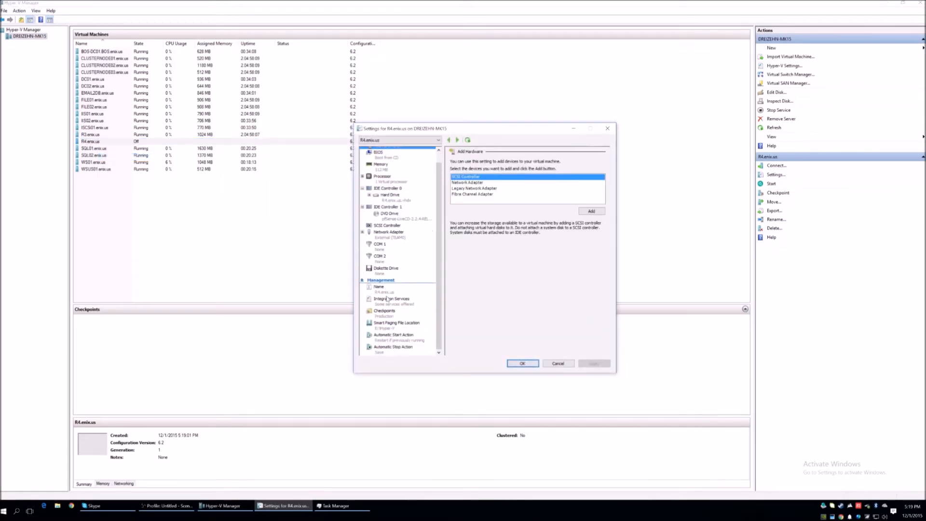
{"action": "left_click", "coordinate": [389, 299]}
{"action": "left_click", "coordinate": [473, 222]}
{"action": "left_click", "coordinate": [471, 222]}
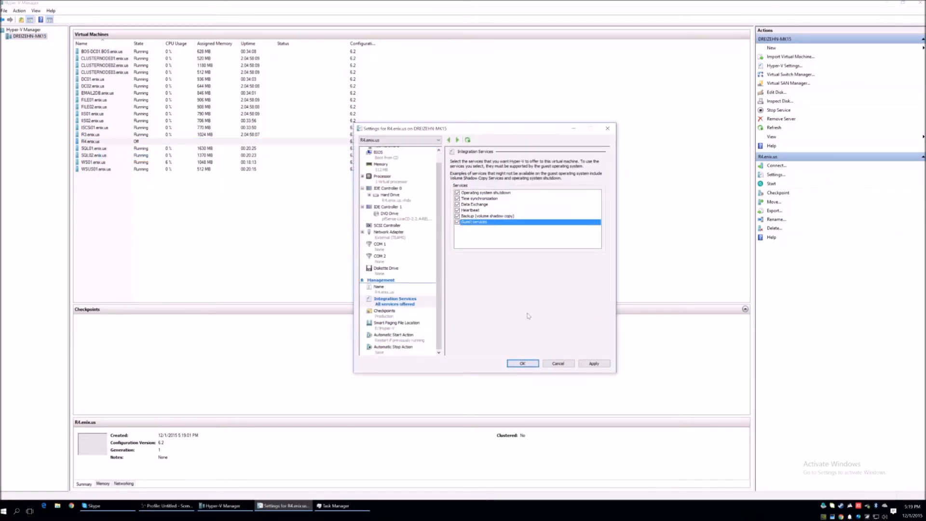
{"action": "left_click", "coordinate": [594, 363]}
- Add a second network adapter to R4.enix.us, connect it to the PRIVATE01 virtual switch and save the settings
{"action": "scroll", "coordinate": [393, 208], "scroll_direction": "up", "scroll_amount": 1}
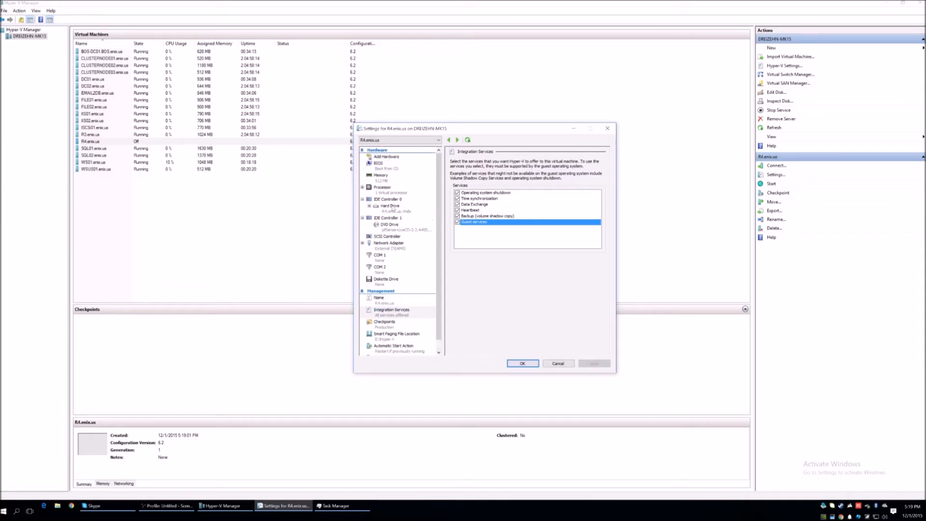
{"action": "left_click", "coordinate": [389, 157]}
{"action": "left_click", "coordinate": [470, 183]}
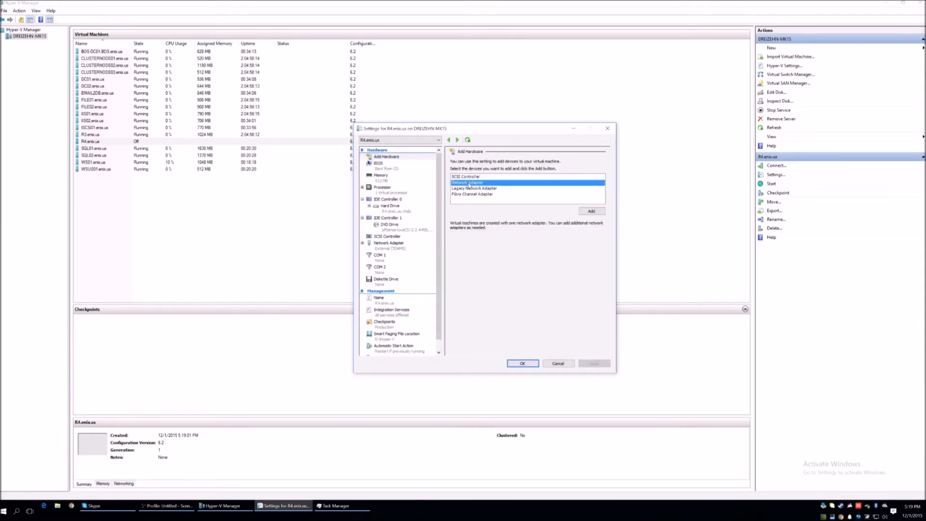
{"action": "left_click", "coordinate": [589, 211]}
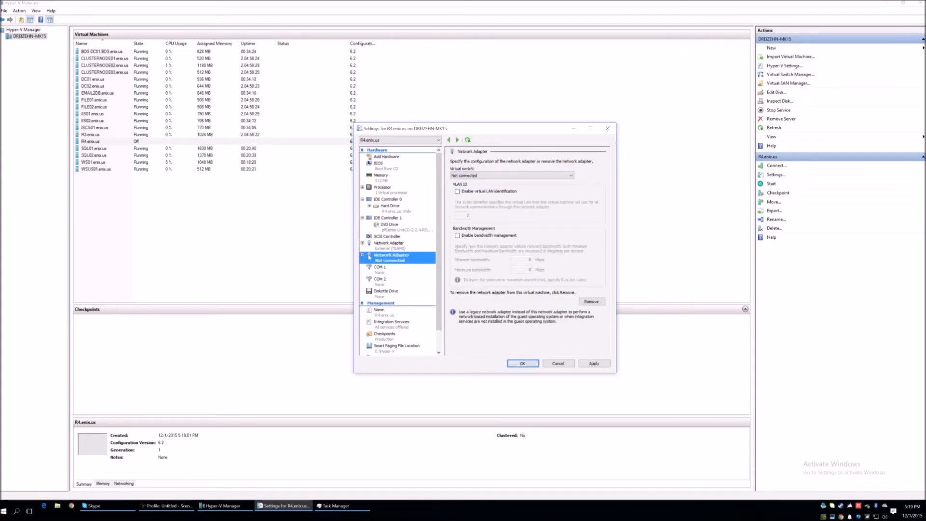
{"action": "left_click", "coordinate": [483, 175]}
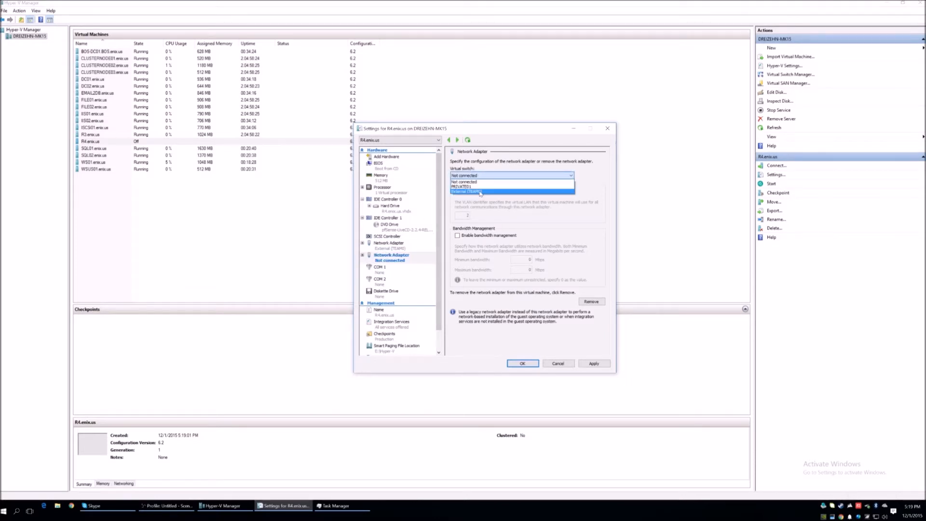
{"action": "left_click", "coordinate": [482, 187]}
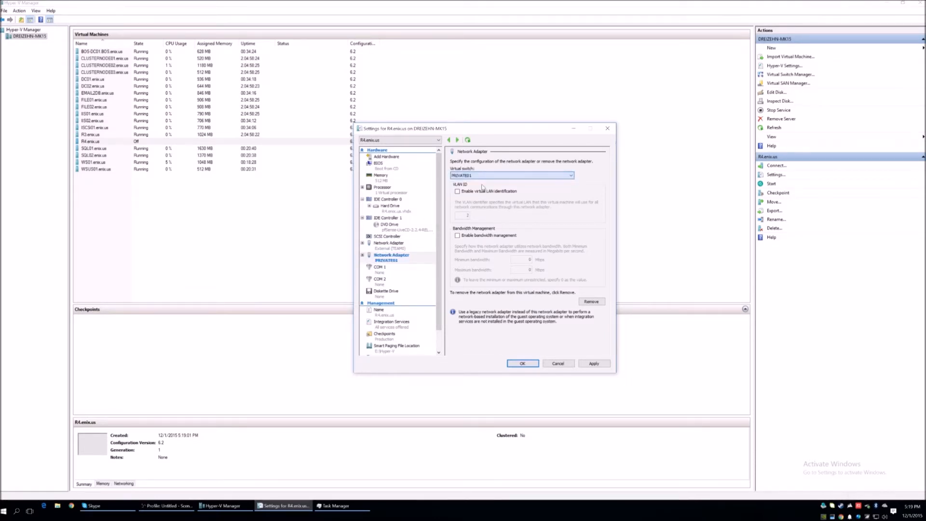
{"action": "left_click", "coordinate": [388, 245]}
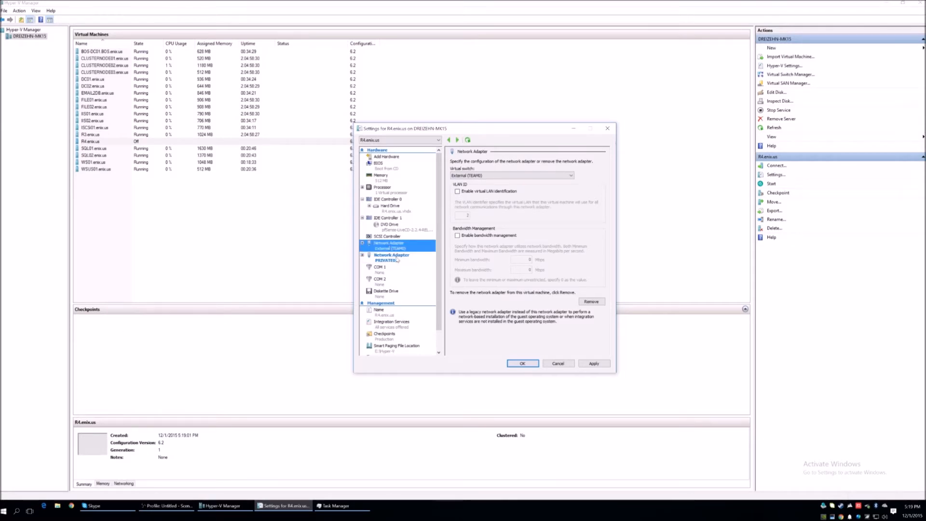
{"action": "left_click", "coordinate": [397, 258]}
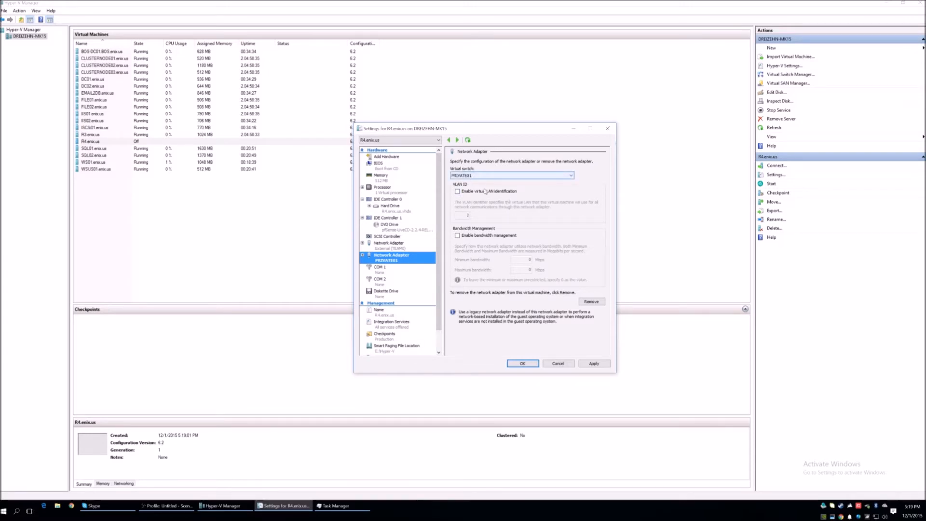
{"action": "left_click", "coordinate": [524, 363]}
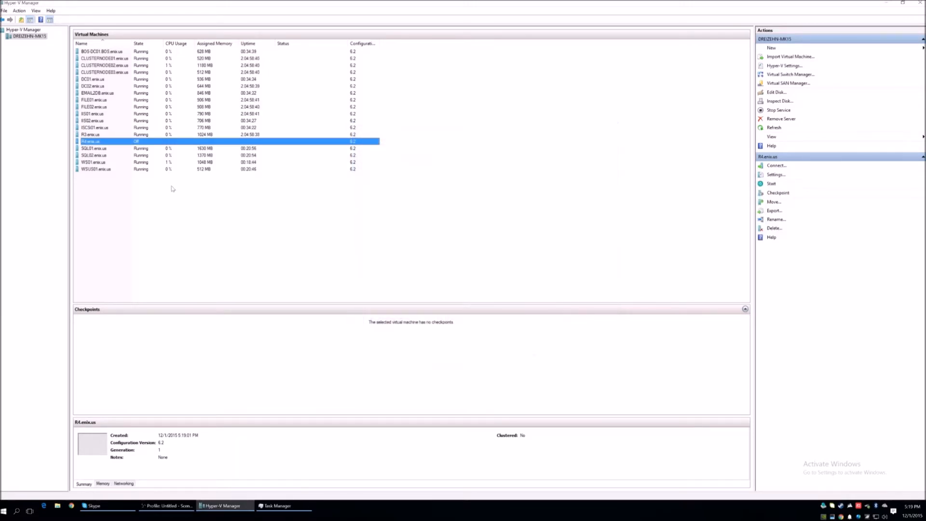
- Connect to the R4.enix.us virtual machine's console and start the machine
{"action": "right_click", "coordinate": [96, 140]}
{"action": "left_click", "coordinate": [145, 144]}
{"action": "left_click", "coordinate": [103, 120]}
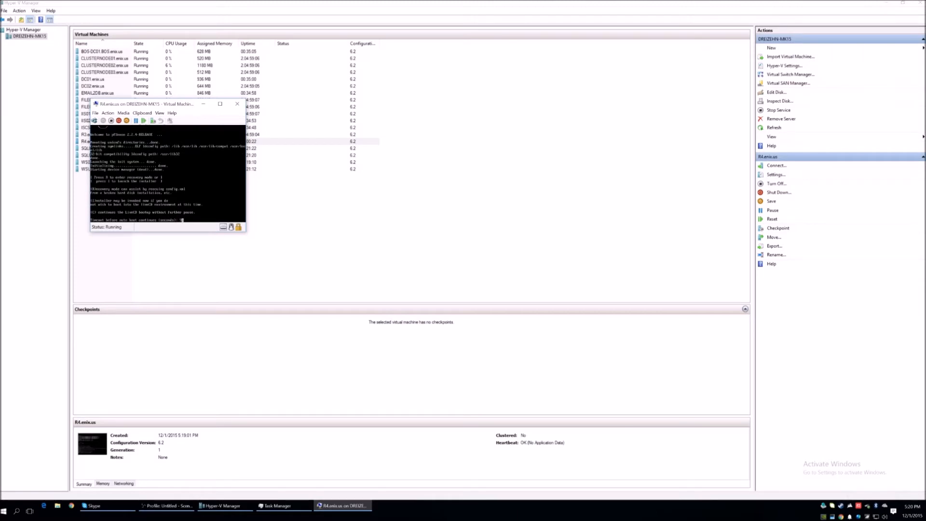
- Launch the pfSense installer from the live CD boot prompt and accept the default console settings
{"action": "key", "text": "i"}
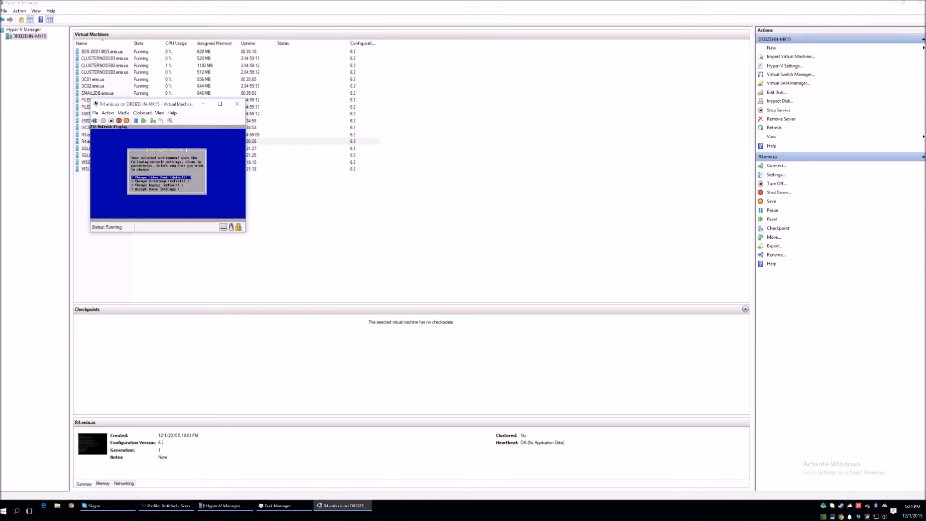
{"action": "key", "text": "Down"}
{"action": "key", "text": "Down"}
{"action": "key", "text": "Down"}
{"action": "key", "text": "Return"}
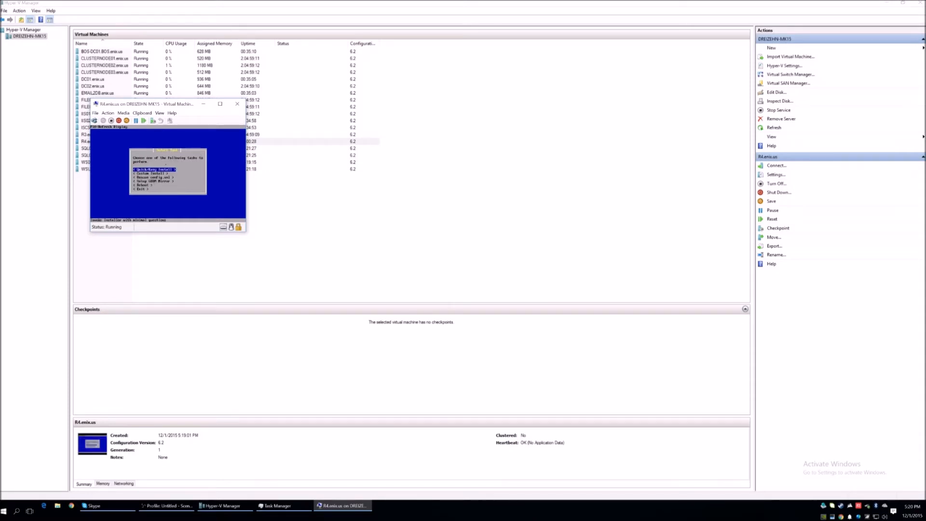
- Run the Quick/Easy Install of pfSense with the Standard Kernel and reboot the machine
{"action": "key", "text": "Return"}
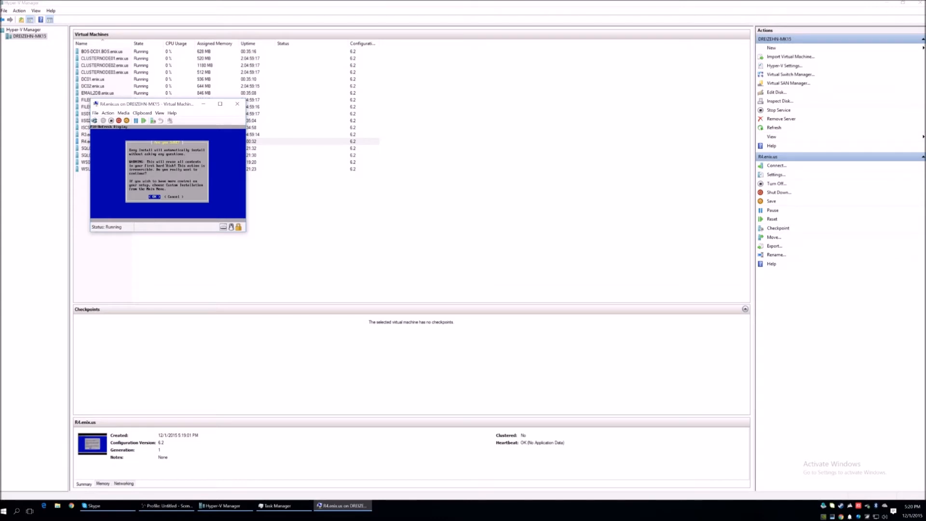
{"action": "key", "text": "Return"}
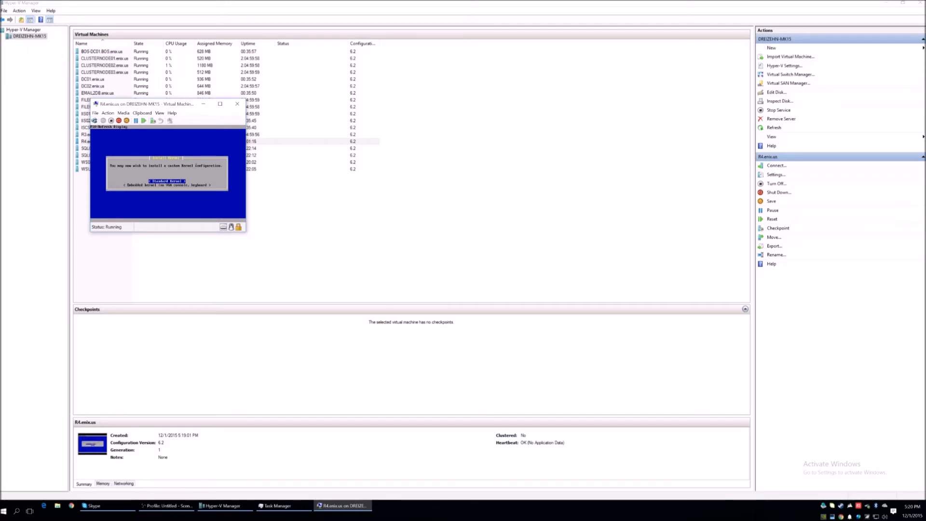
{"action": "key", "text": "Return"}
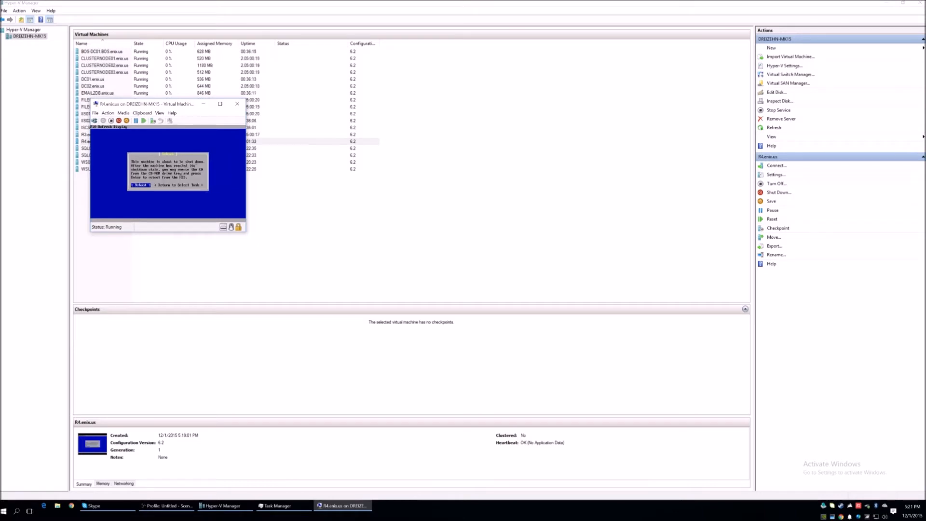
{"action": "key", "text": "Return"}
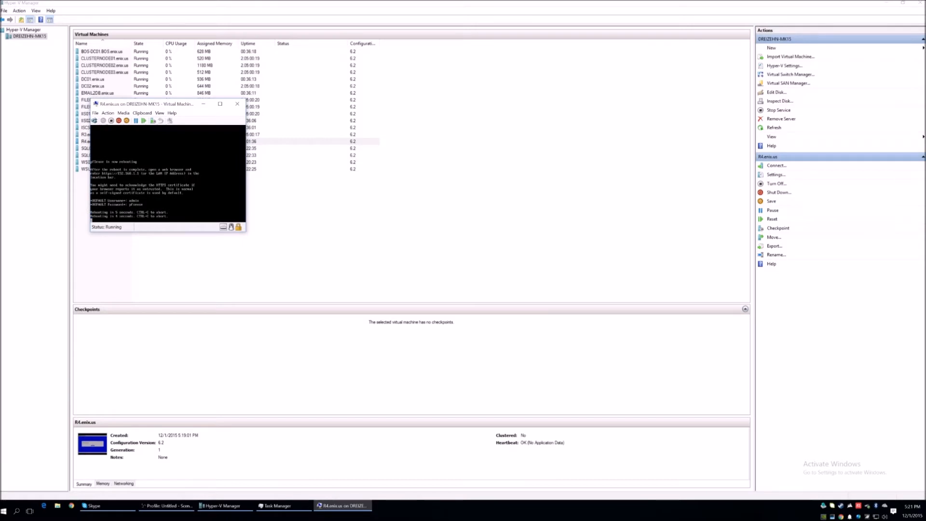
- Eject the pfSense ISO image from the virtual machine's DVD drive during the reboot
{"action": "left_click", "coordinate": [123, 113]}
{"action": "mouse_move", "coordinate": [139, 120]}
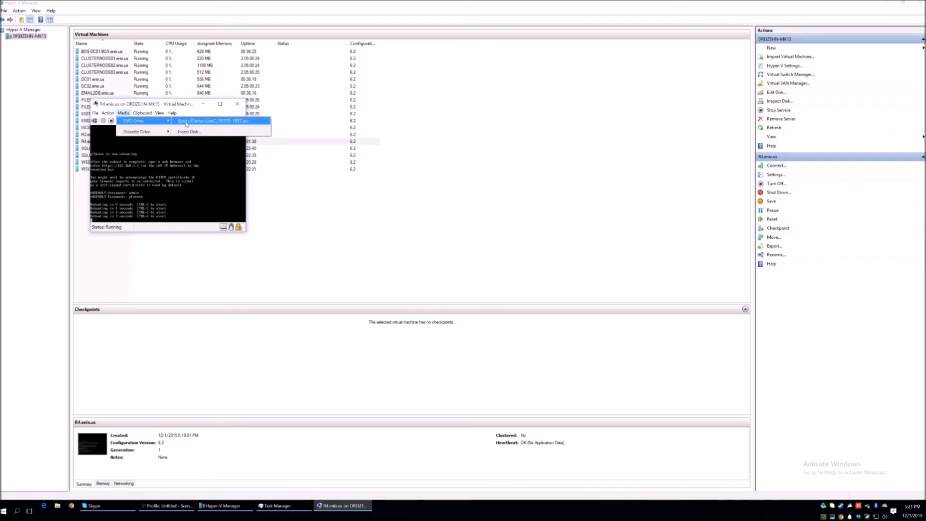
{"action": "left_click", "coordinate": [194, 122]}
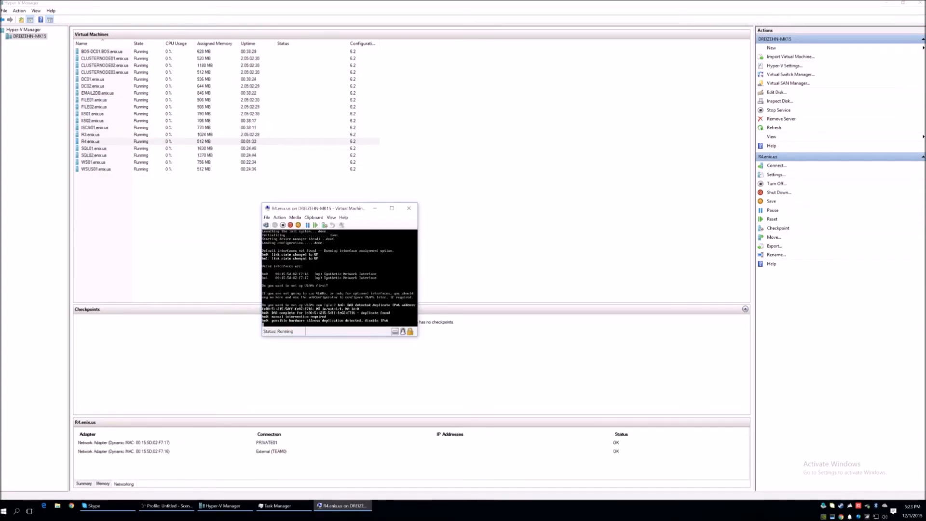
- Skip VLAN setup, assign hn0 as the WAN interface and hn1 as the LAN interface with no optional interface, and apply the assignment
{"action": "type", "text": "n"}
{"action": "key", "text": "Return"}
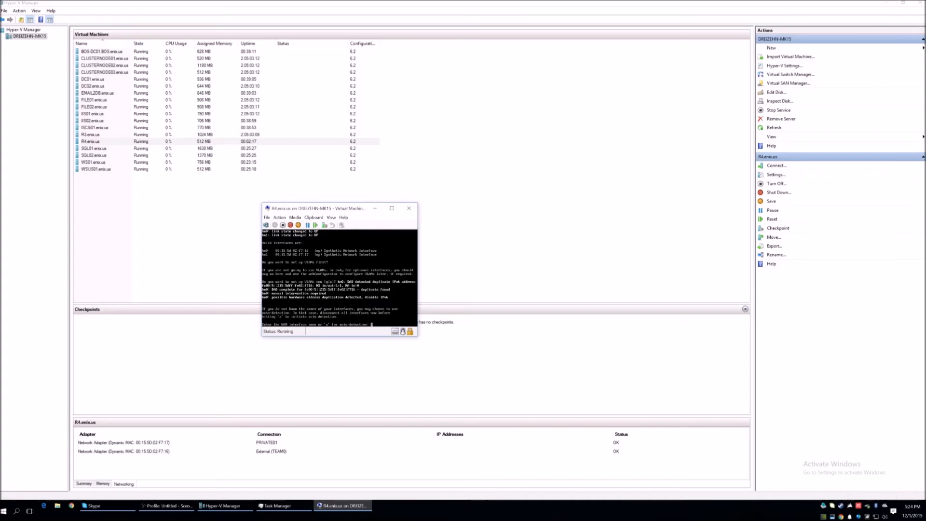
{"action": "type", "text": "hn0"}
{"action": "key", "text": "Return"}
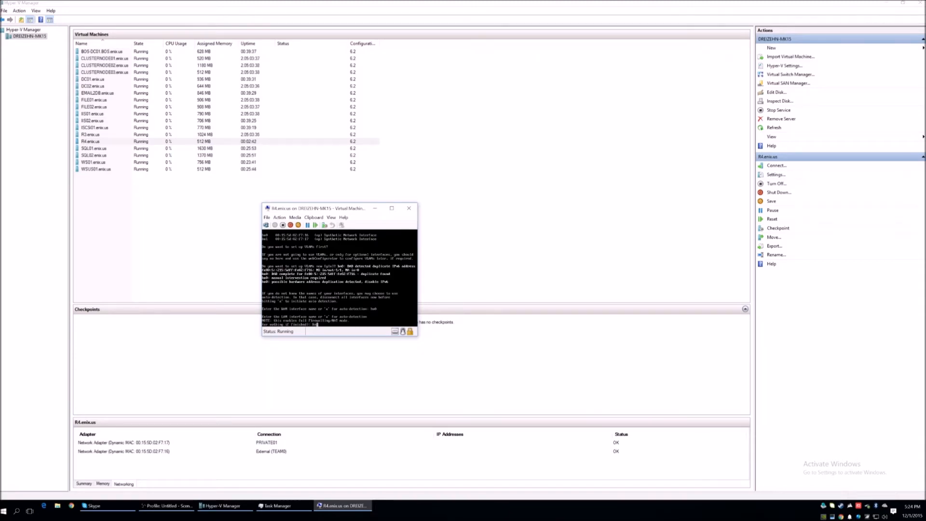
{"action": "type", "text": "1"}
{"action": "key", "text": "Return"}
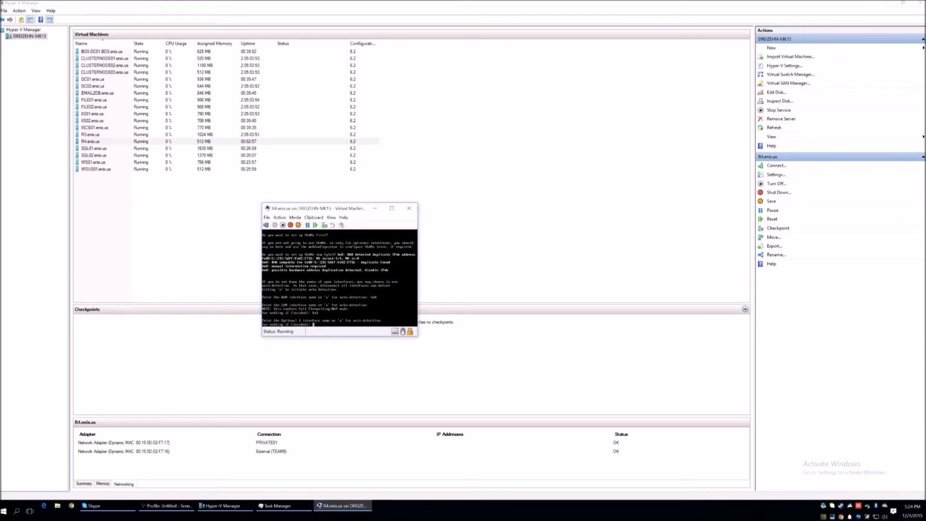
{"action": "key", "text": "Return"}
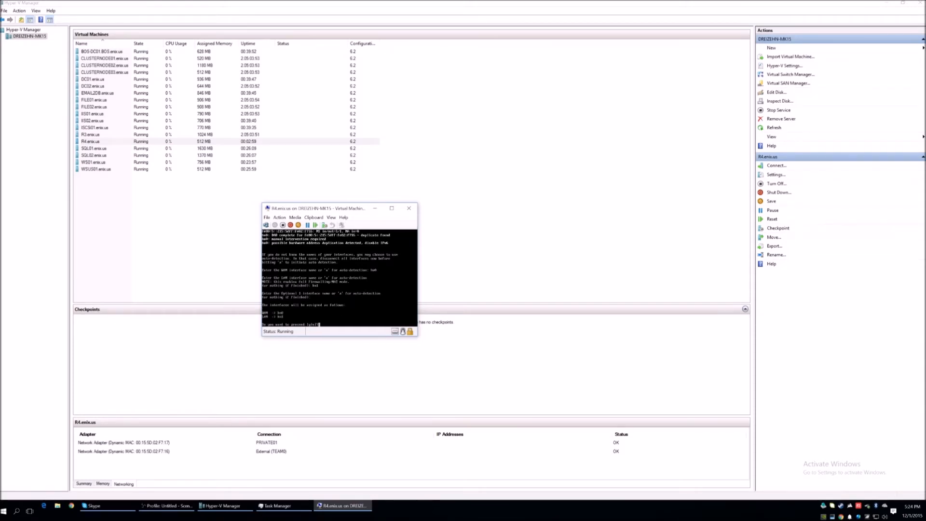
{"action": "type", "text": "y"}
{"action": "key", "text": "Return"}
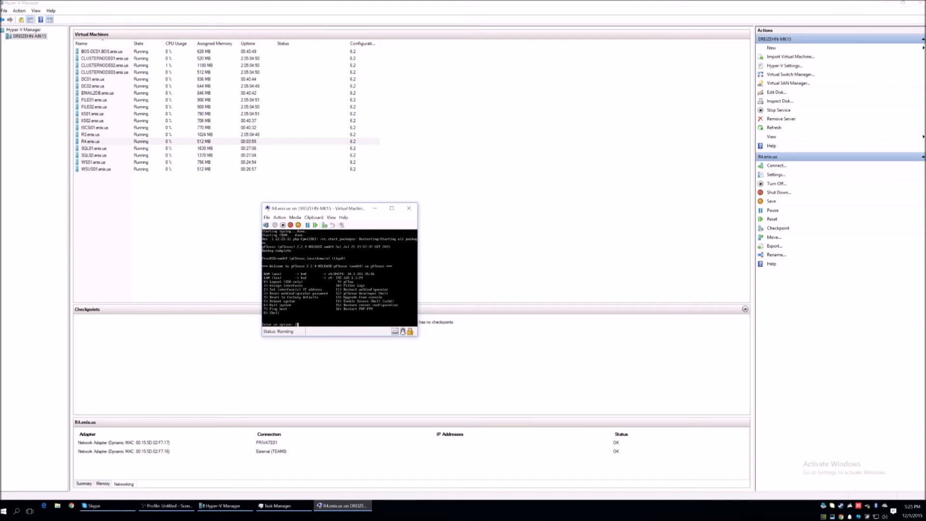
- Set the LAN interface's IPv4 address to 10.5.1.1 with a subnet bit count of 24 from the pfSense console
{"action": "key", "text": "Return"}
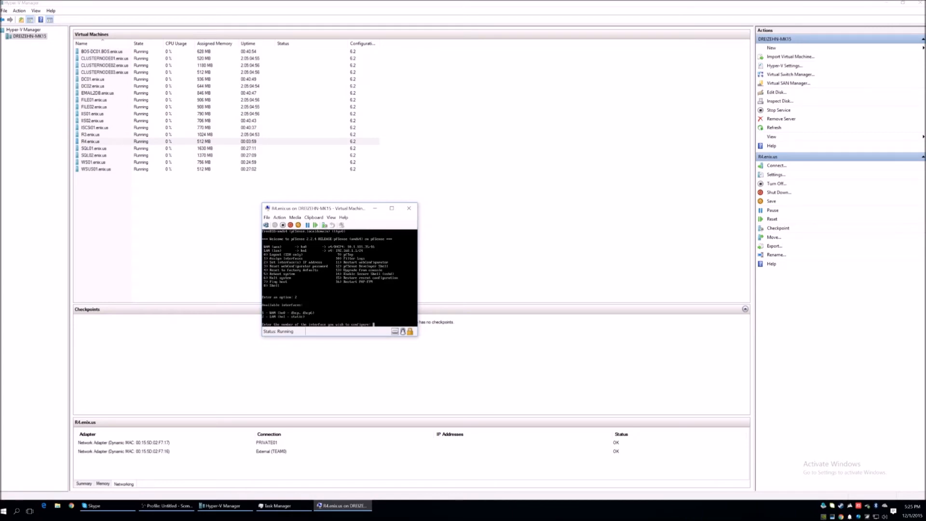
{"action": "type", "text": "2"}
{"action": "key", "text": "Return"}
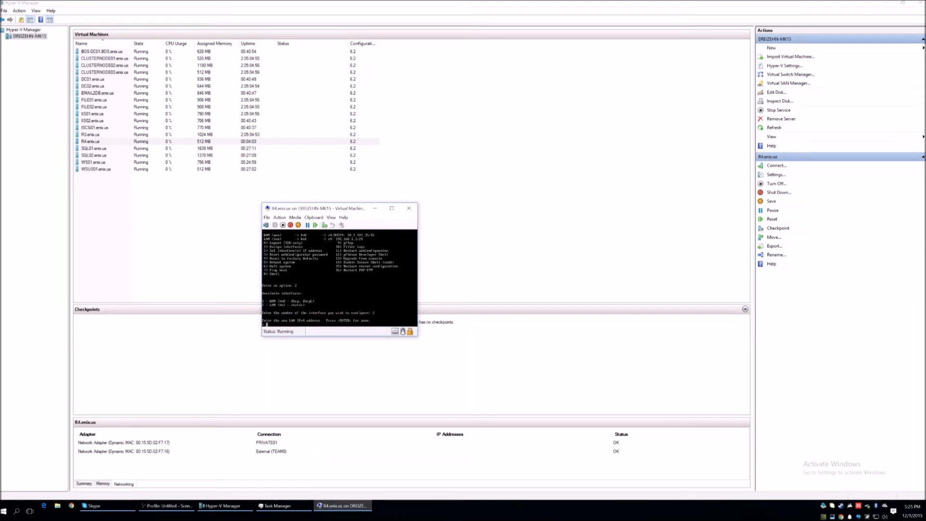
{"action": "type", "text": "10.5.1.1"}
{"action": "key", "text": "Return"}
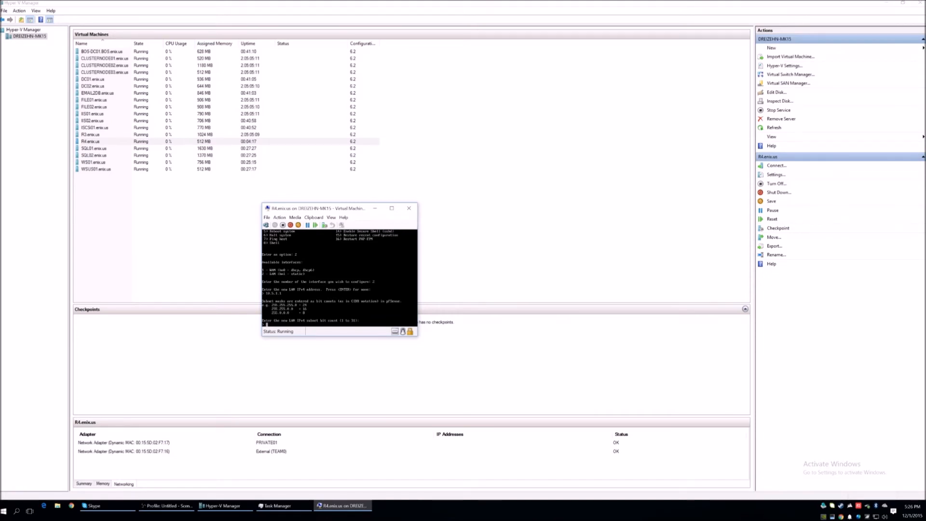
{"action": "type", "text": "2"}
{"action": "key", "text": "Return"}
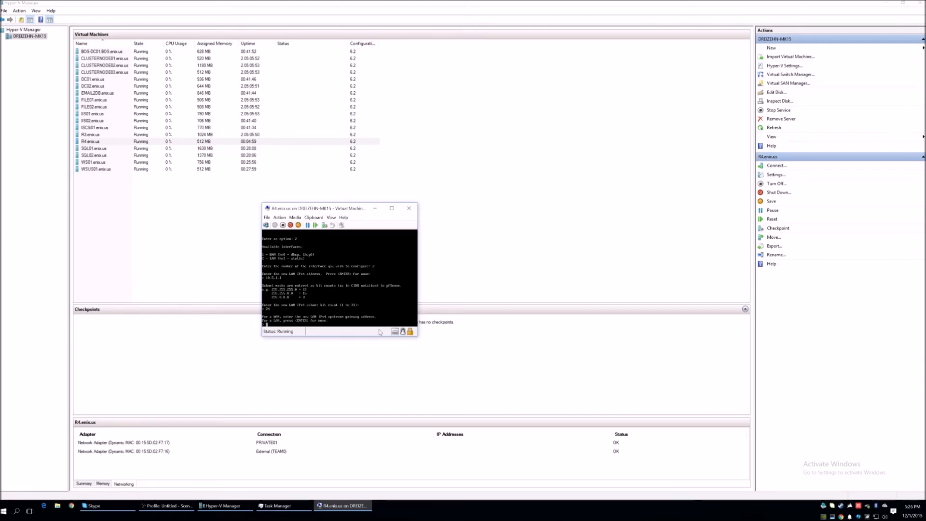
- Leave the LAN gateway and IPv6 address empty, and decline both the DHCP server and the revert to HTTP
{"action": "key", "text": "Return"}
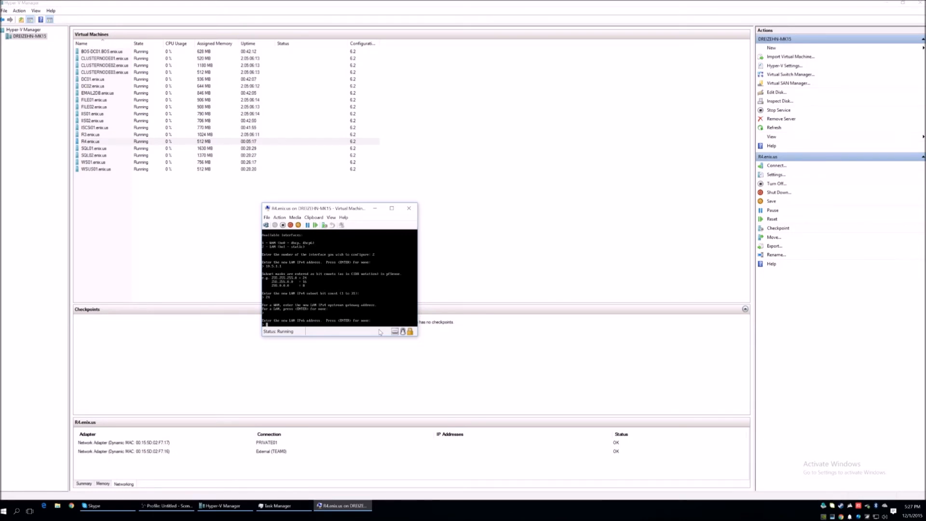
{"action": "key", "text": "Return"}
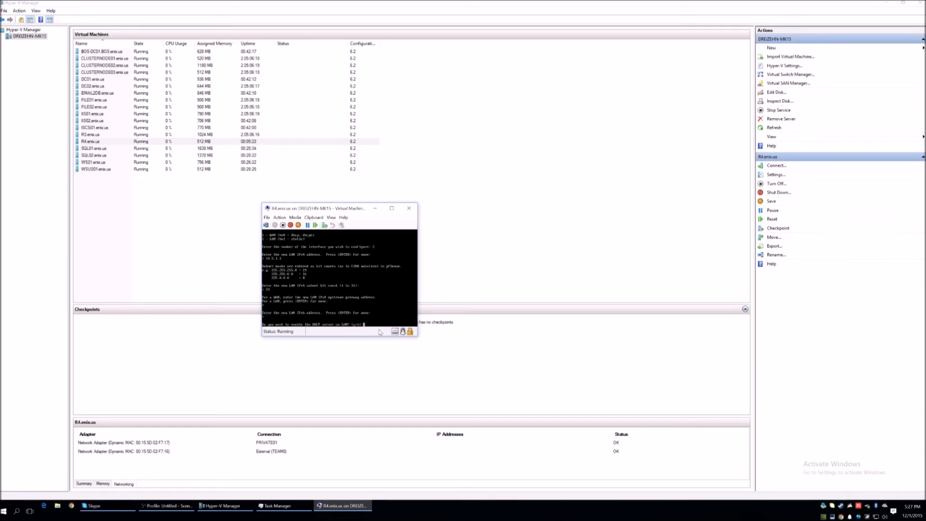
{"action": "type", "text": "n"}
{"action": "key", "text": "Return"}
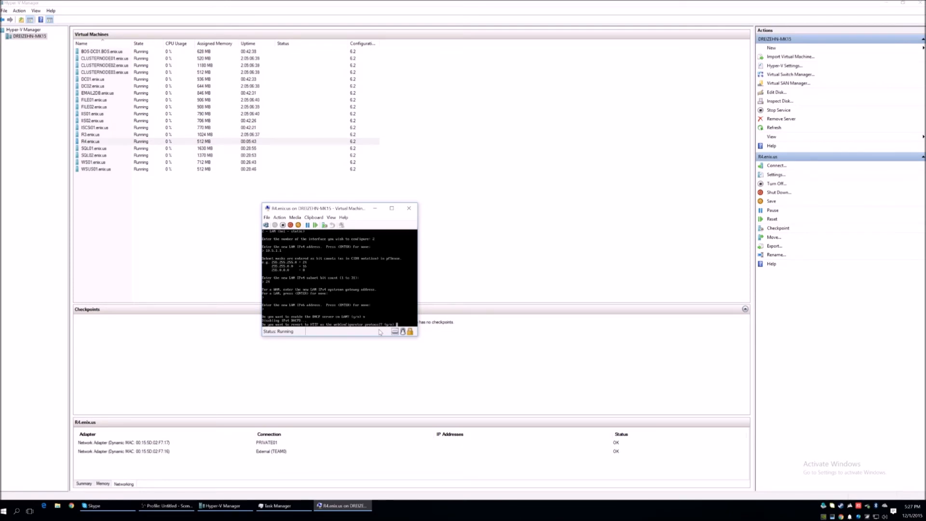
{"action": "type", "text": "n"}
{"action": "key", "text": "Return"}
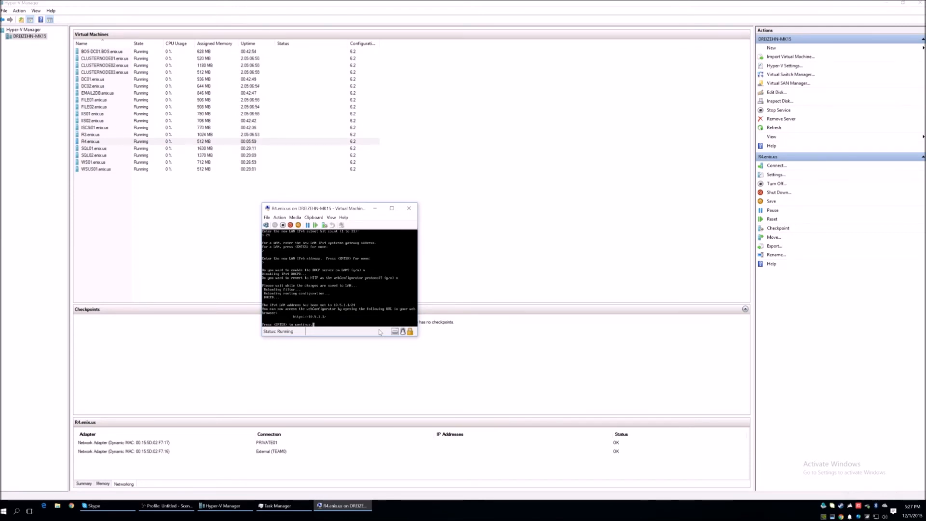
{"action": "key", "text": "Return"}
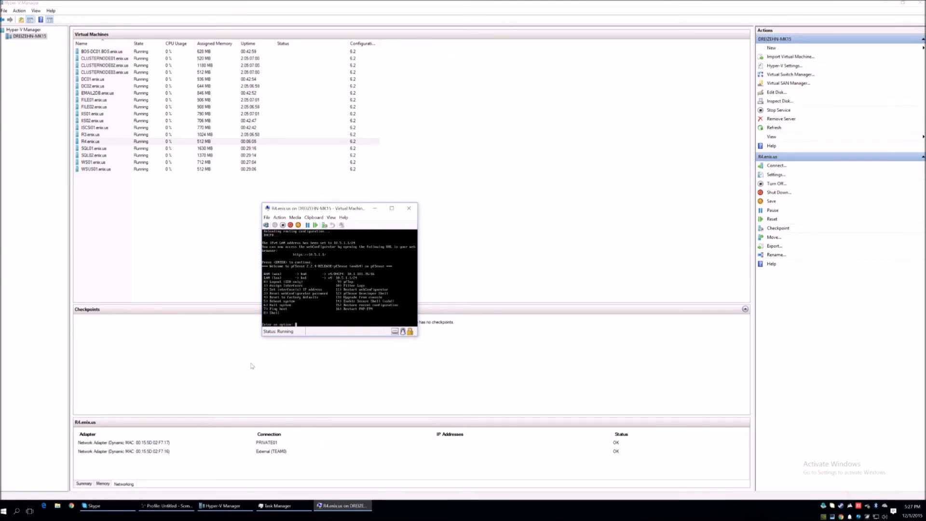
- Reboot pfSense from its console and confirm the restart
{"action": "key", "text": "Return"}
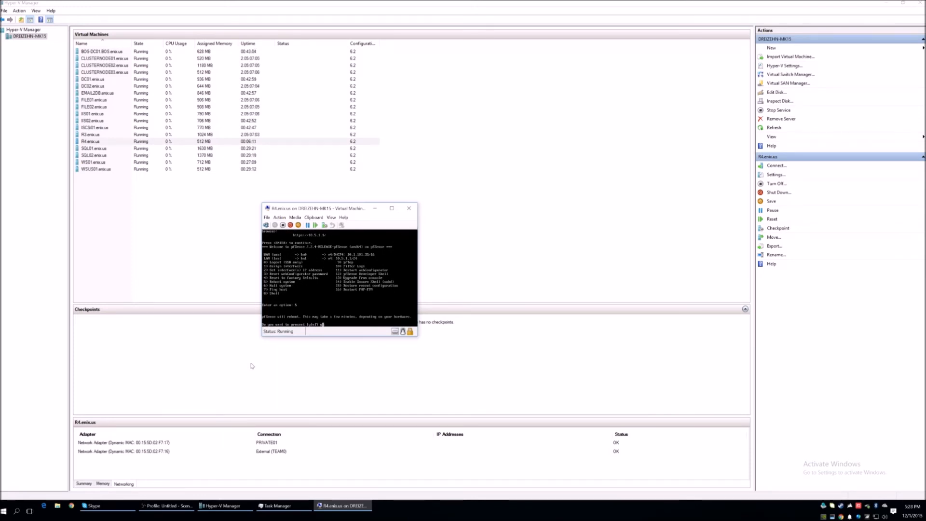
{"action": "type", "text": "y"}
{"action": "key", "text": "Return"}
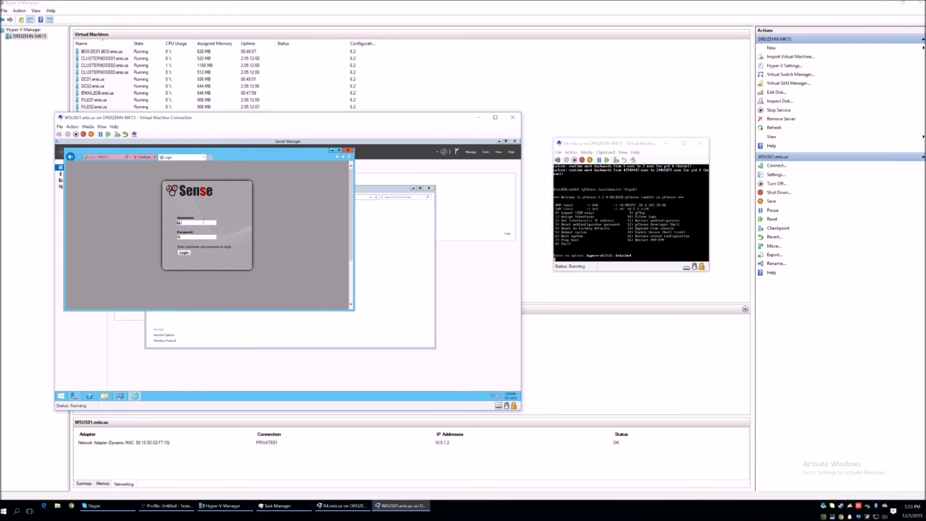
- Log in to the pfSense web interface on WSUS01.enix.us as admin with the account password and dismiss the Internet Explorer security prompt
{"action": "type", "text": "min"}
{"action": "key", "text": "Tab"}
{"action": "type", "text": "•"}
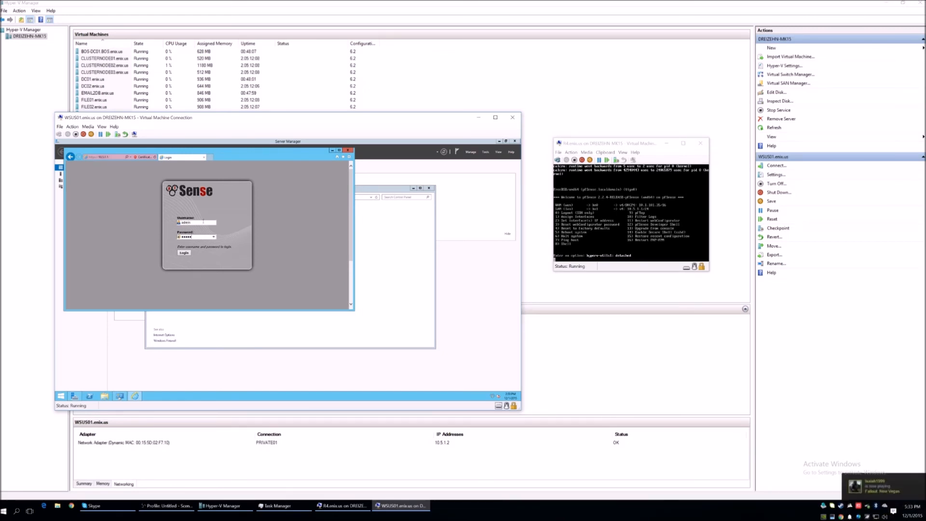
{"action": "key", "text": "Return"}
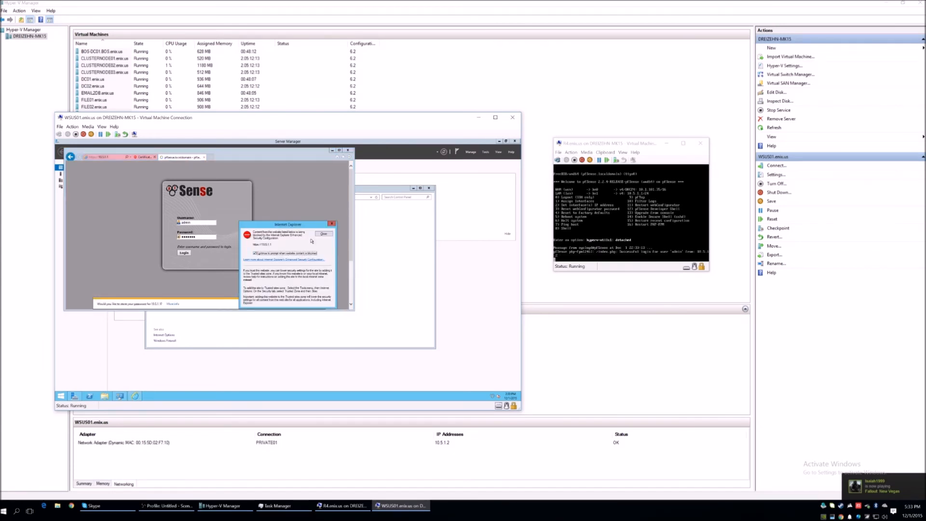
{"action": "left_click", "coordinate": [324, 233]}
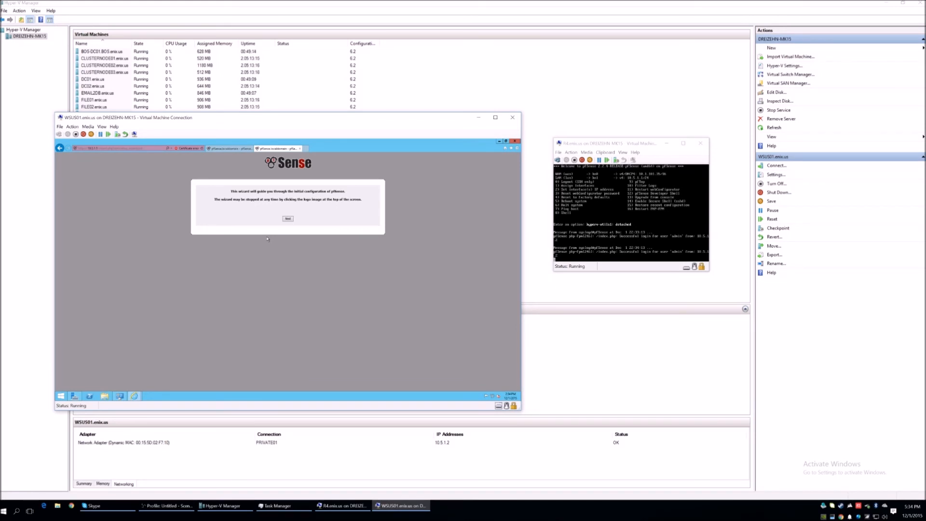
- Start the pfSense setup wizard, set the hostname to R4 and the domain to enix.us, and continue to the WAN configuration
{"action": "left_click", "coordinate": [287, 218]}
{"action": "left_click", "coordinate": [287, 246]}
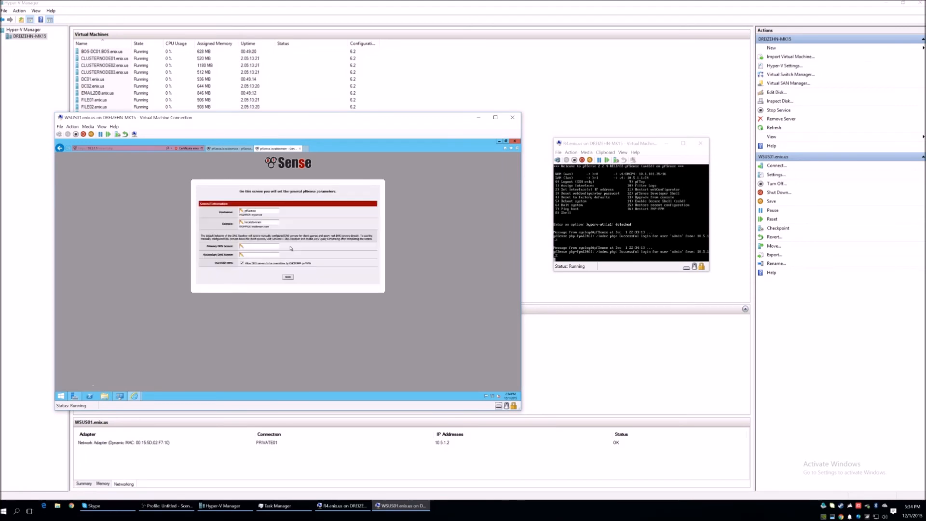
{"action": "left_click_drag", "start_coordinate": [258, 210], "coordinate": [231, 212]}
{"action": "left_click_drag", "start_coordinate": [203, 120], "coordinate": [391, 179]}
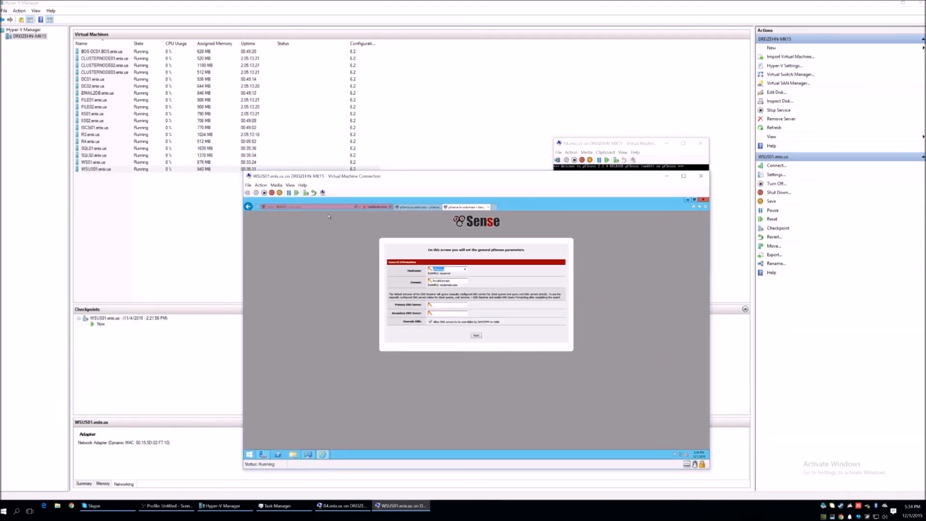
{"action": "type", "text": "R4"}
{"action": "key", "text": "Tab"}
{"action": "type", "text": "en"}
{"action": "key", "text": "Tab"}
{"action": "left_click", "coordinate": [476, 336]}
{"action": "left_click", "coordinate": [474, 297]}
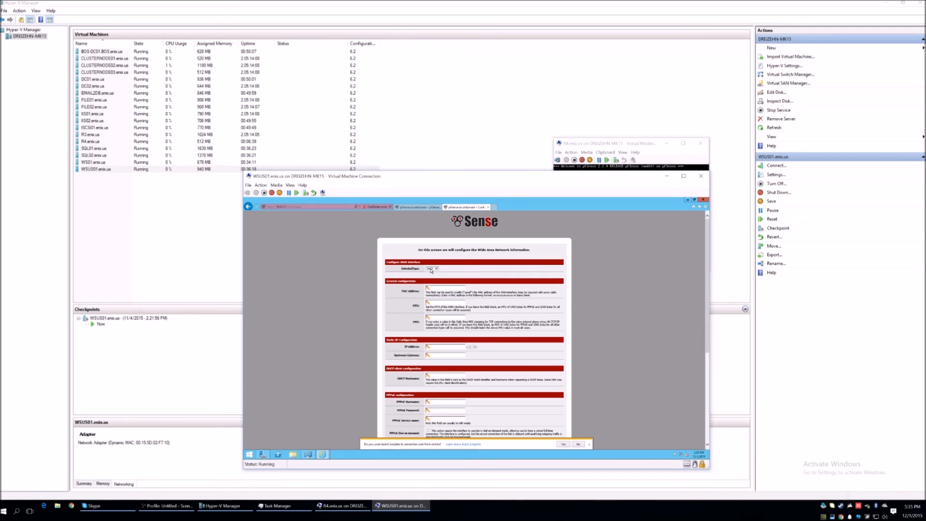
- Configure the WAN interface as Static and enter its IP address and subnet mask
{"action": "scroll", "coordinate": [452, 321], "scroll_direction": "down", "scroll_amount": 3}
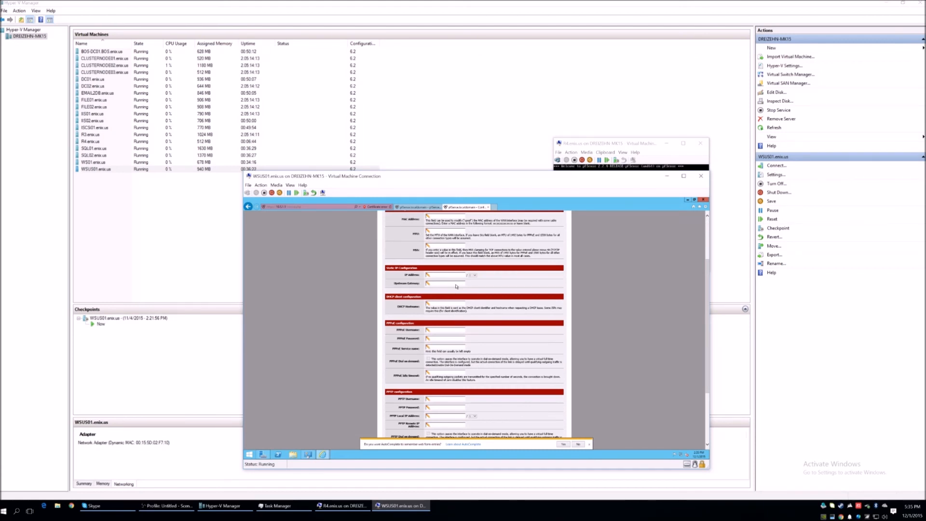
{"action": "scroll", "coordinate": [456, 286], "scroll_direction": "up", "scroll_amount": 2}
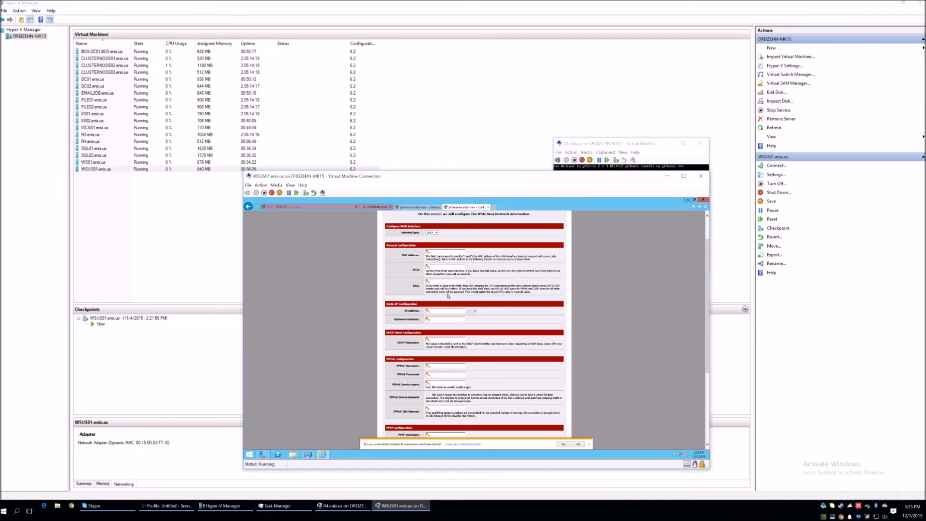
{"action": "scroll", "coordinate": [448, 297], "scroll_direction": "up", "scroll_amount": 2}
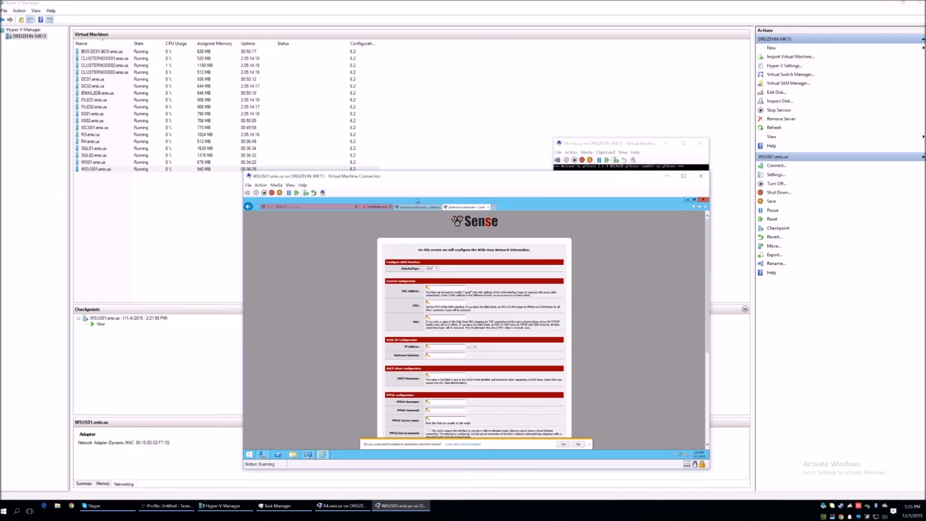
{"action": "left_click_drag", "start_coordinate": [439, 178], "coordinate": [324, 134]}
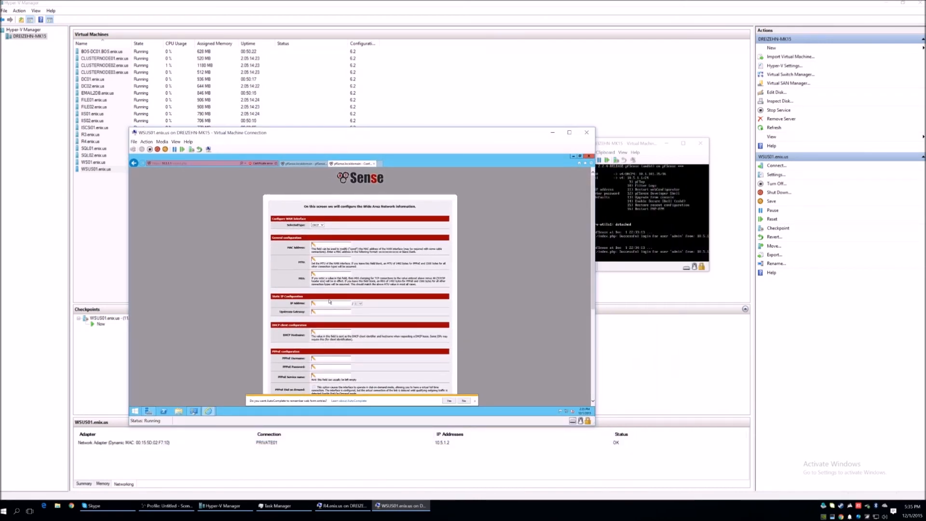
{"action": "left_click", "coordinate": [321, 225]}
{"action": "left_click", "coordinate": [316, 222]}
{"action": "left_click", "coordinate": [327, 304]}
{"action": "left_click", "coordinate": [360, 304]}
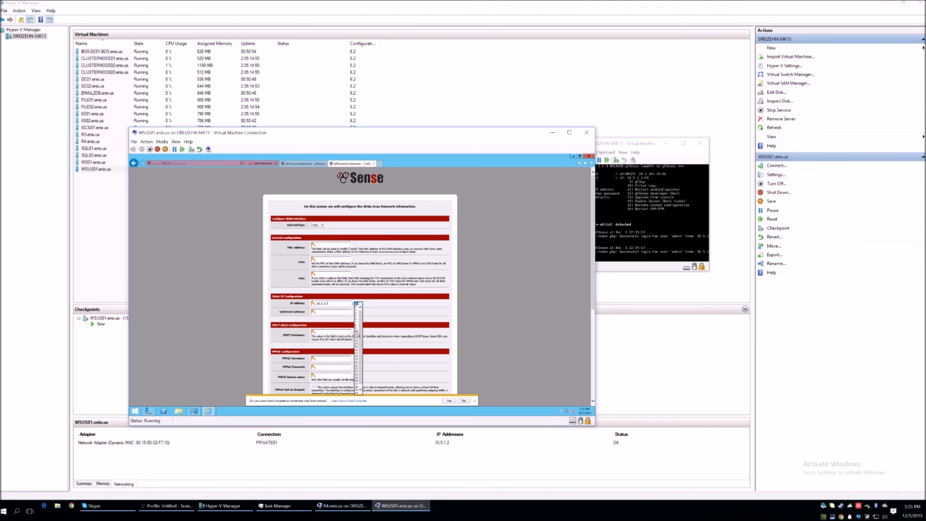
{"action": "left_click", "coordinate": [357, 336]}
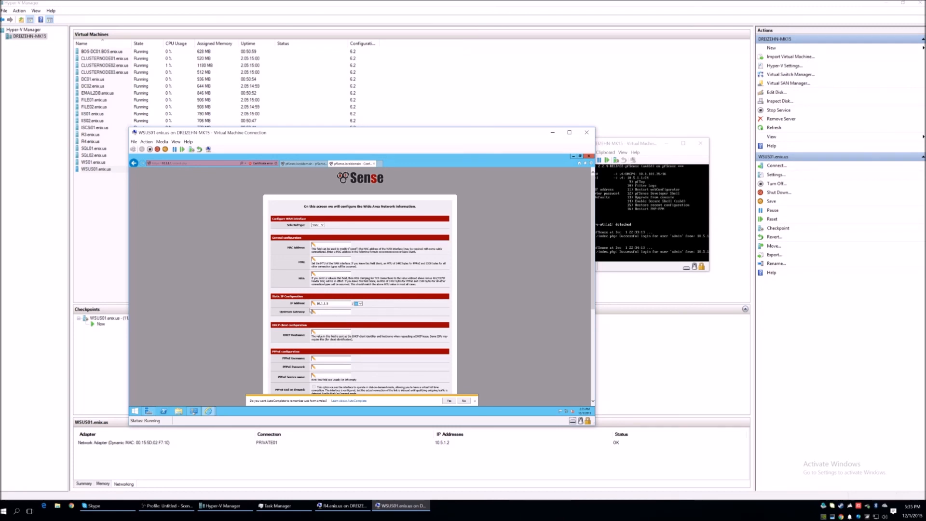
- Enter the WAN upstream gateway and accept the remaining WAN and LAN settings in the wizard
{"action": "left_click", "coordinate": [326, 313]}
{"action": "left_click", "coordinate": [333, 332]}
{"action": "scroll", "coordinate": [375, 318], "scroll_direction": "down", "scroll_amount": 3}
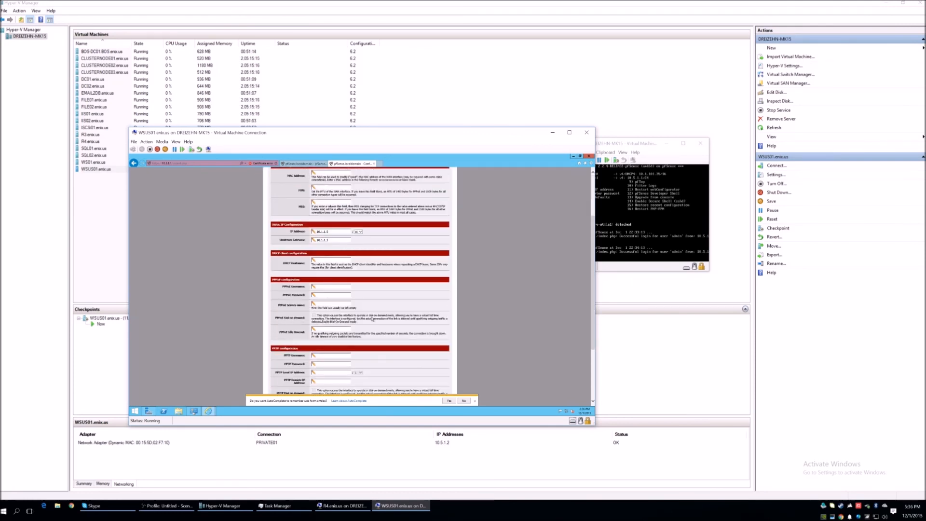
{"action": "scroll", "coordinate": [368, 319], "scroll_direction": "down", "scroll_amount": 2}
{"action": "scroll", "coordinate": [368, 320], "scroll_direction": "down", "scroll_amount": 2}
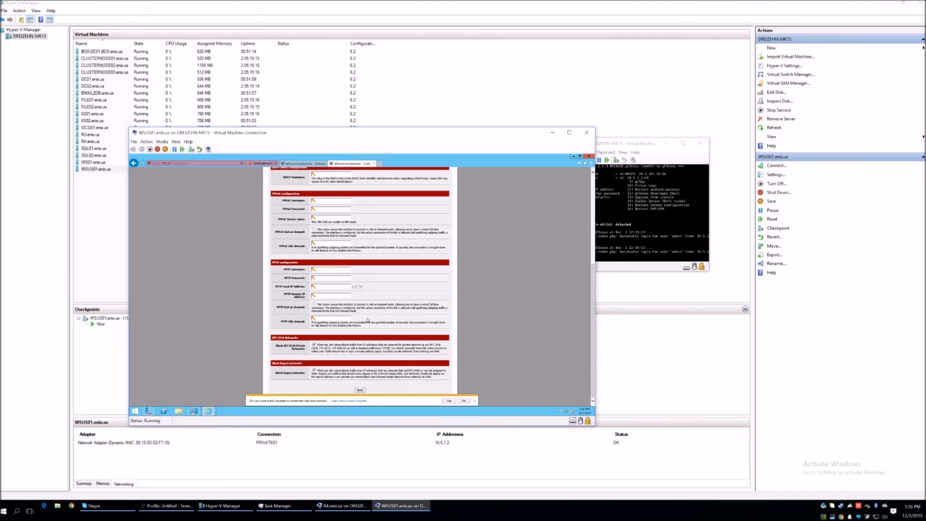
{"action": "left_click", "coordinate": [360, 389]}
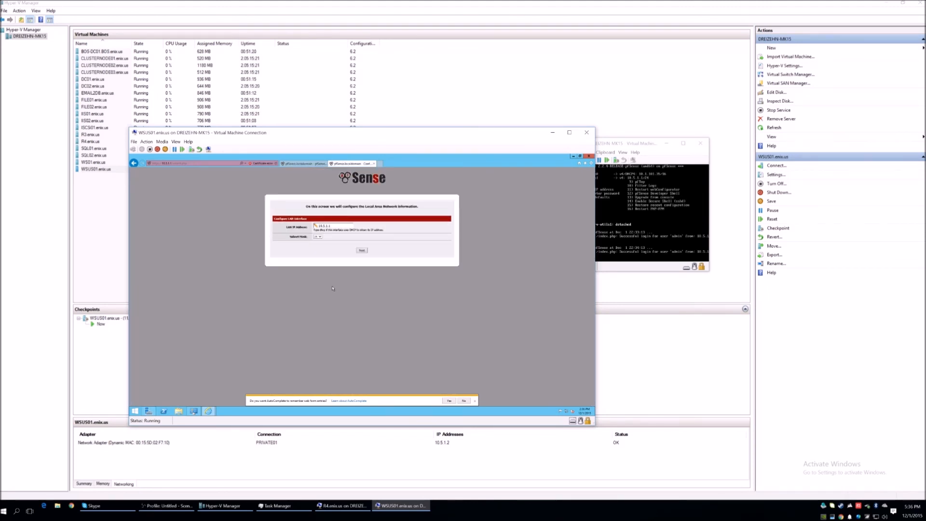
{"action": "left_click", "coordinate": [362, 250]}
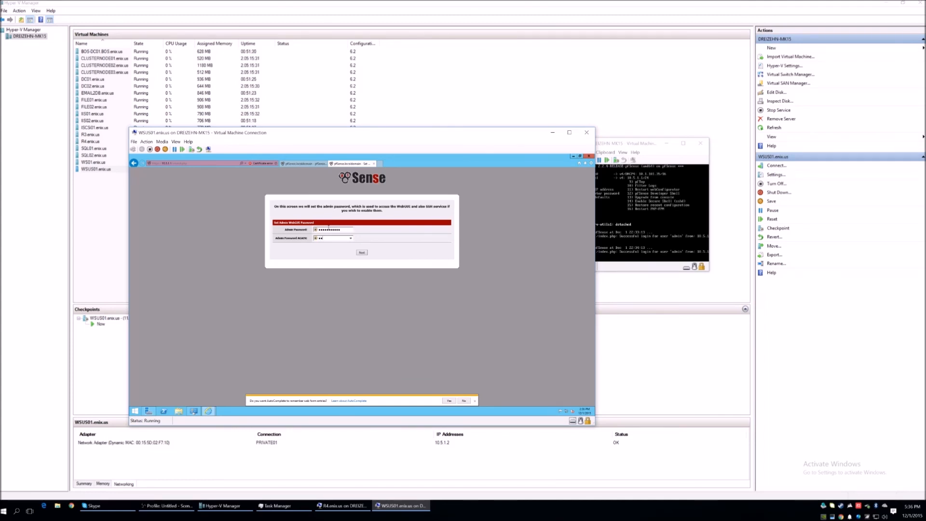
- Set and repeat a new admin password for the WebGUI, and reload pfSense with the new changes
{"action": "type", "text": "••"}
{"action": "key", "text": "ctrl+a"}
{"action": "type", "text": "••"}
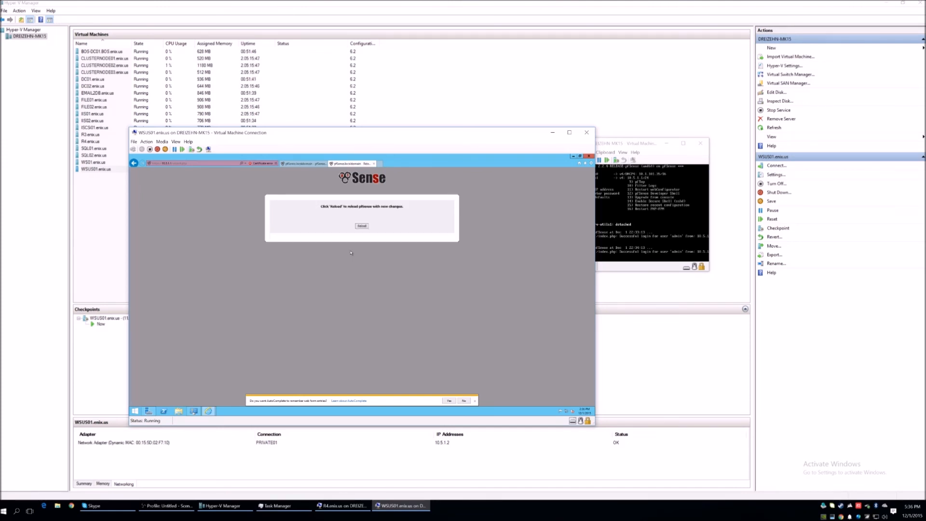
{"action": "left_click", "coordinate": [361, 225]}
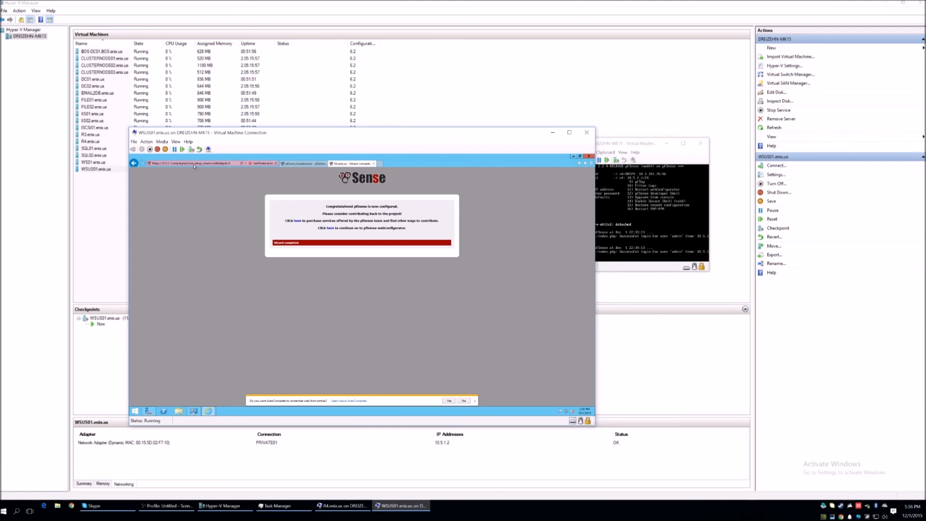
- Open the pfSense web interface at 10.5.1.1 in the browser and continue past the security certificate warning
{"action": "left_click", "coordinate": [194, 164]}
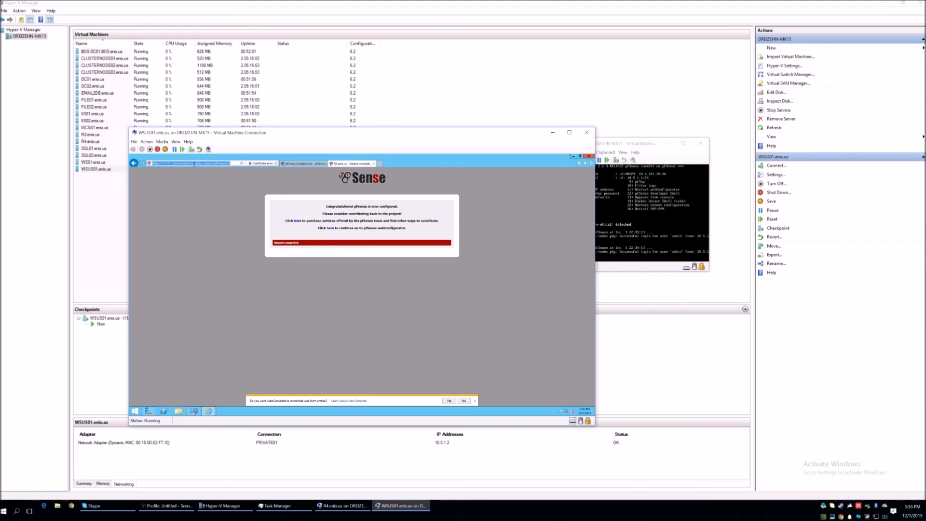
{"action": "type", "text": "1"}
{"action": "key", "text": "BackSpace"}
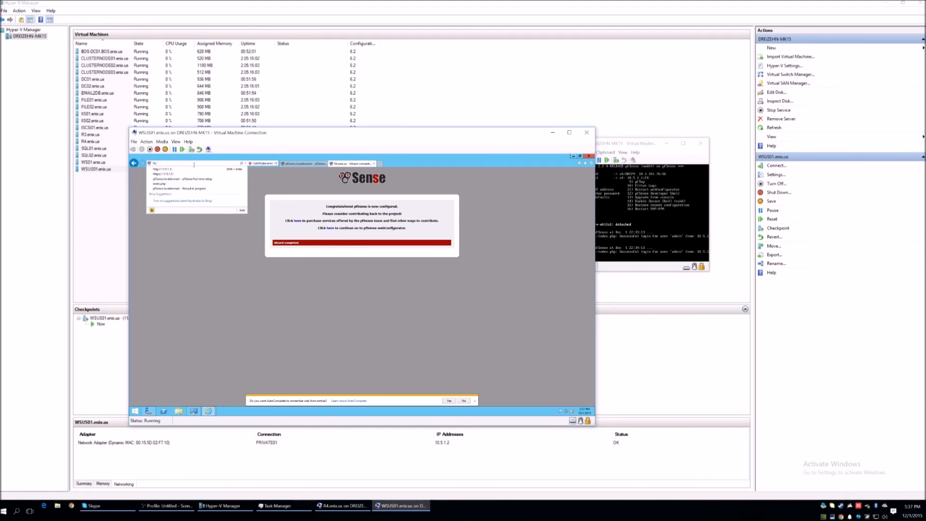
{"action": "type", "text": "5.1.1"}
{"action": "key", "text": "Return"}
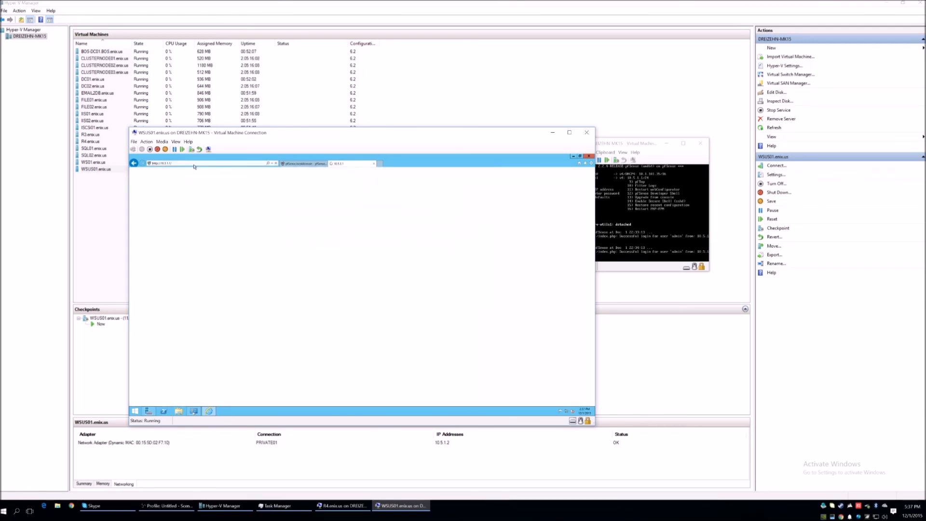
{"action": "left_click", "coordinate": [186, 236]}
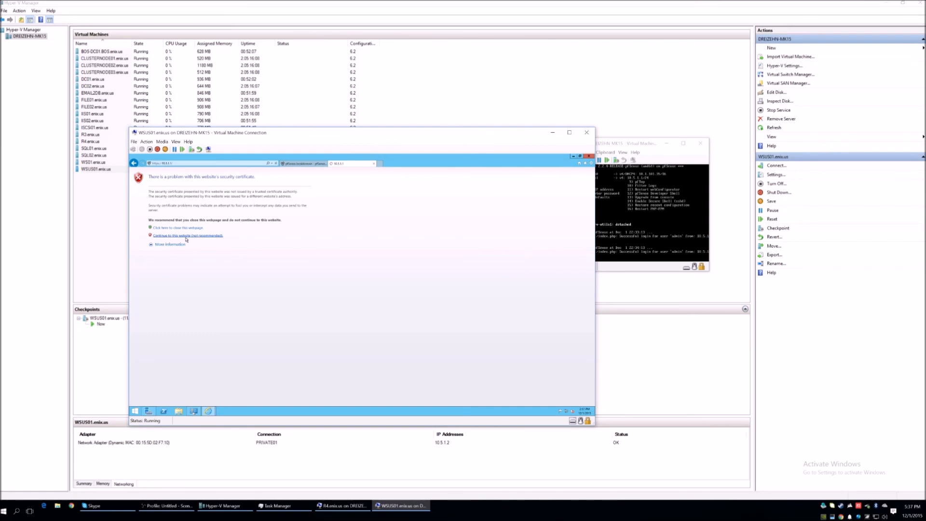